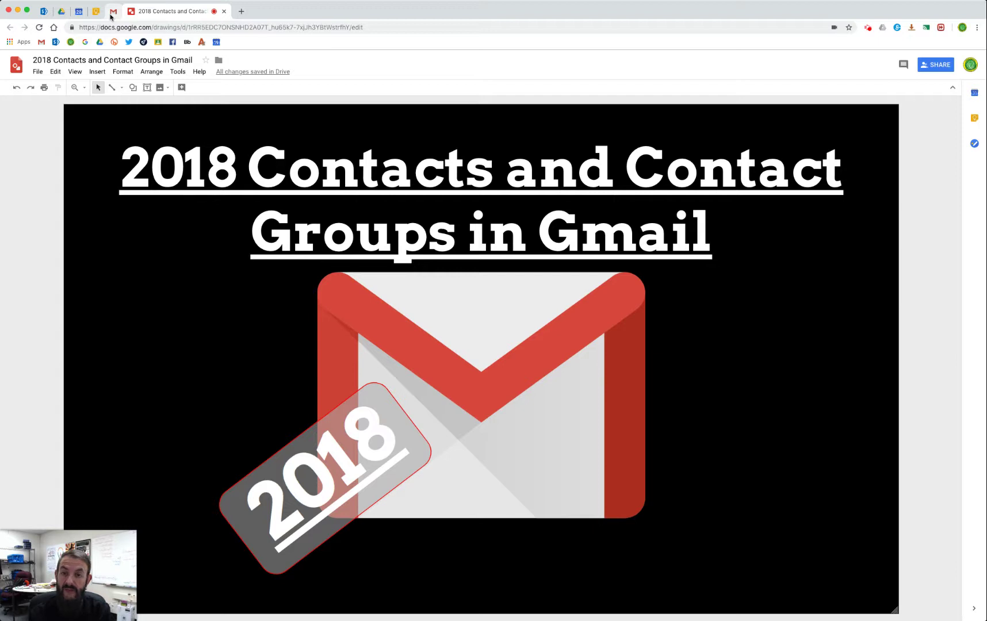
Switch from the Google Drawings title graphic to the Gmail inbox tab.
left_click(113, 11)
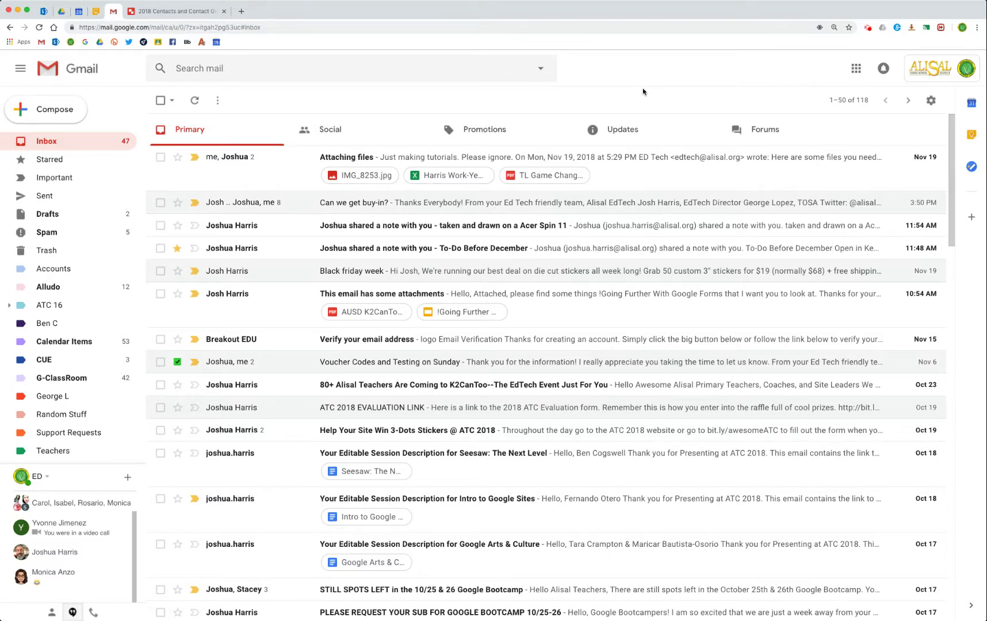
left_click(73, 114)
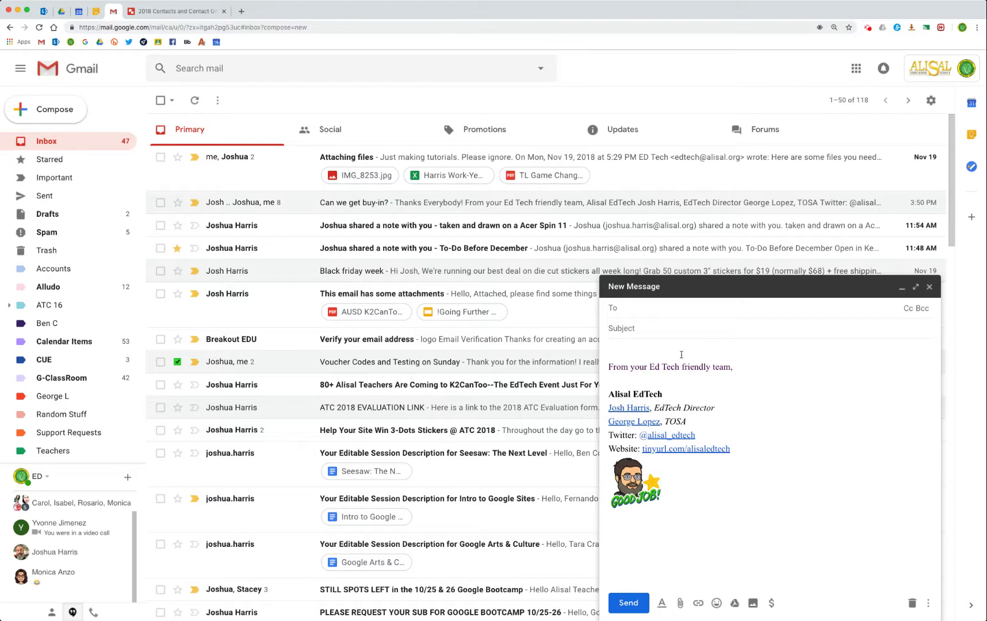
type("j")
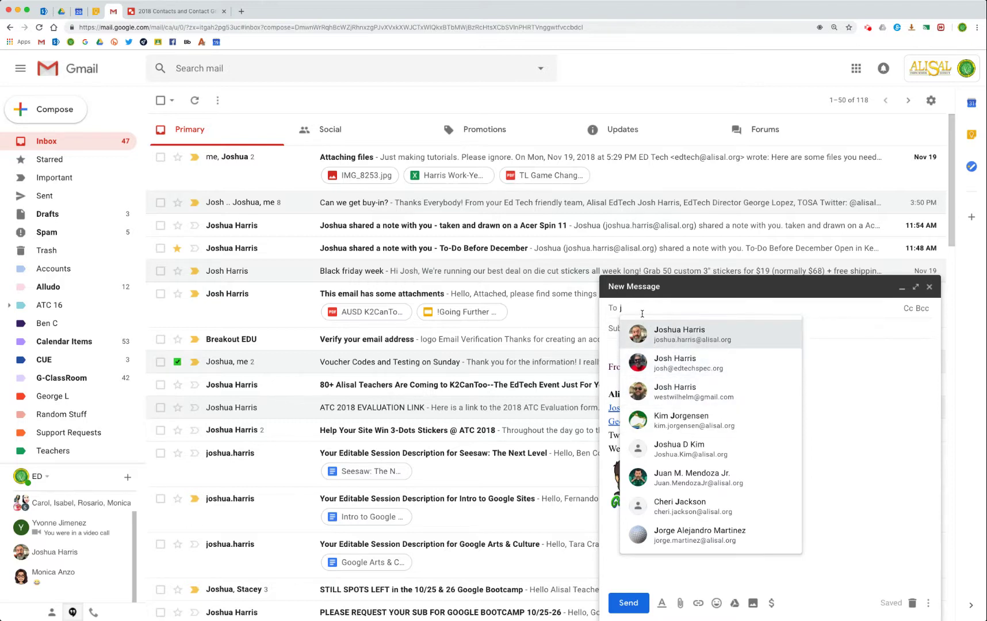
key("BackSpace")
type("g")
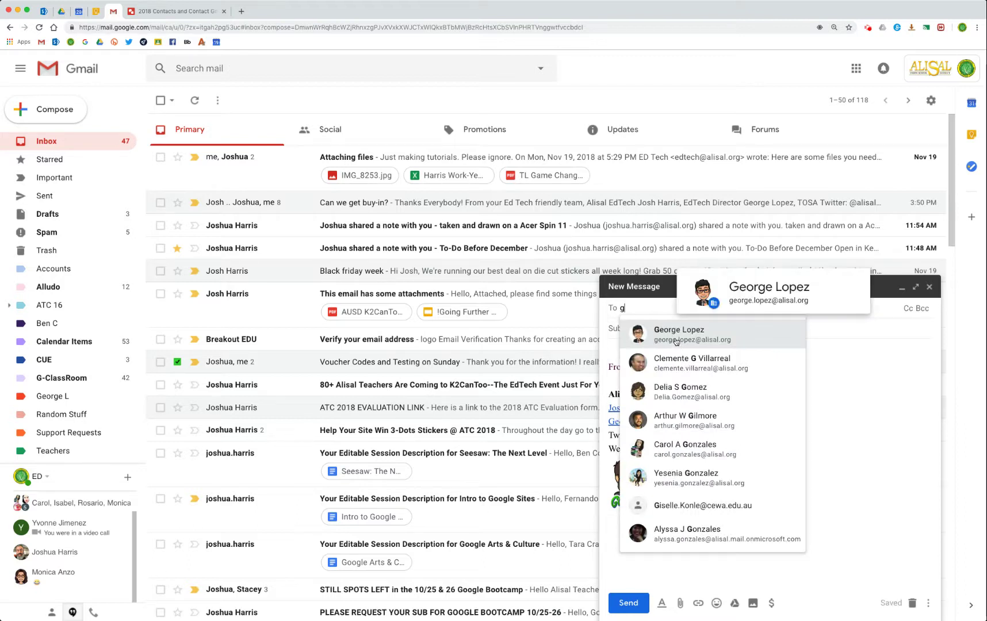
mouse_move(672, 394)
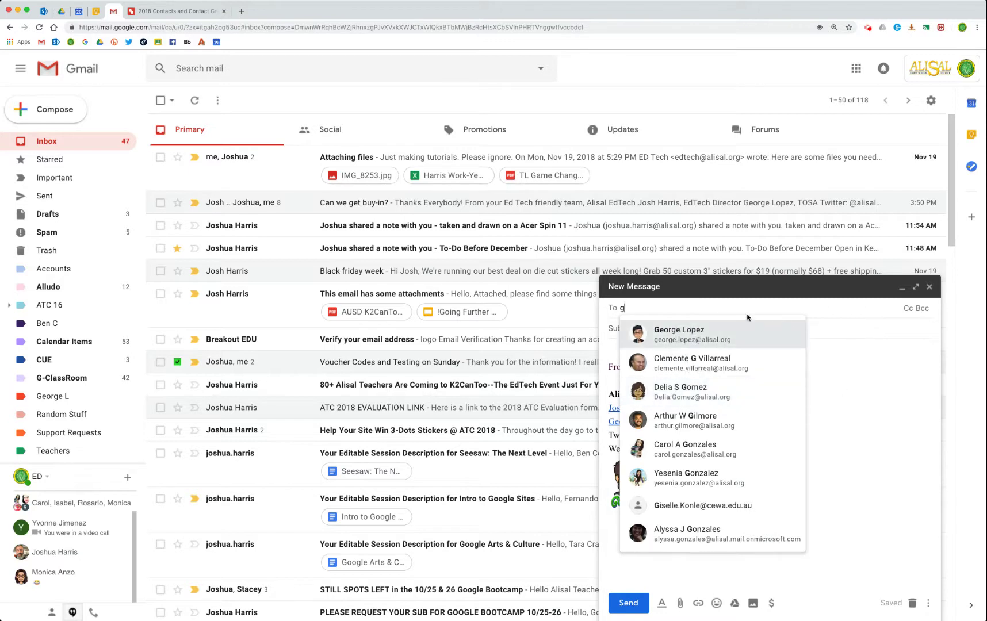
key("BackSpace")
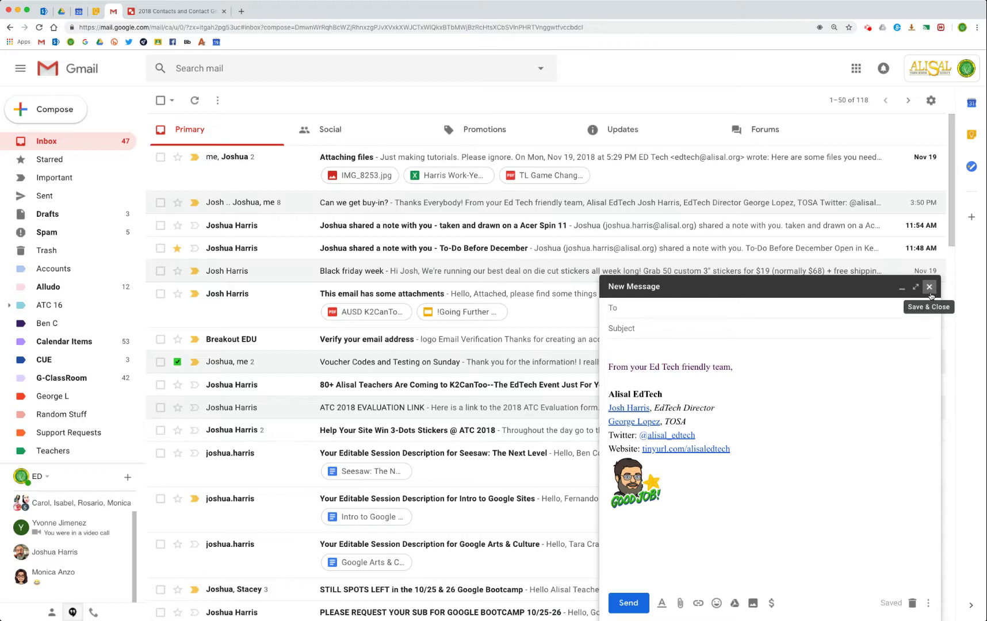
left_click(930, 287)
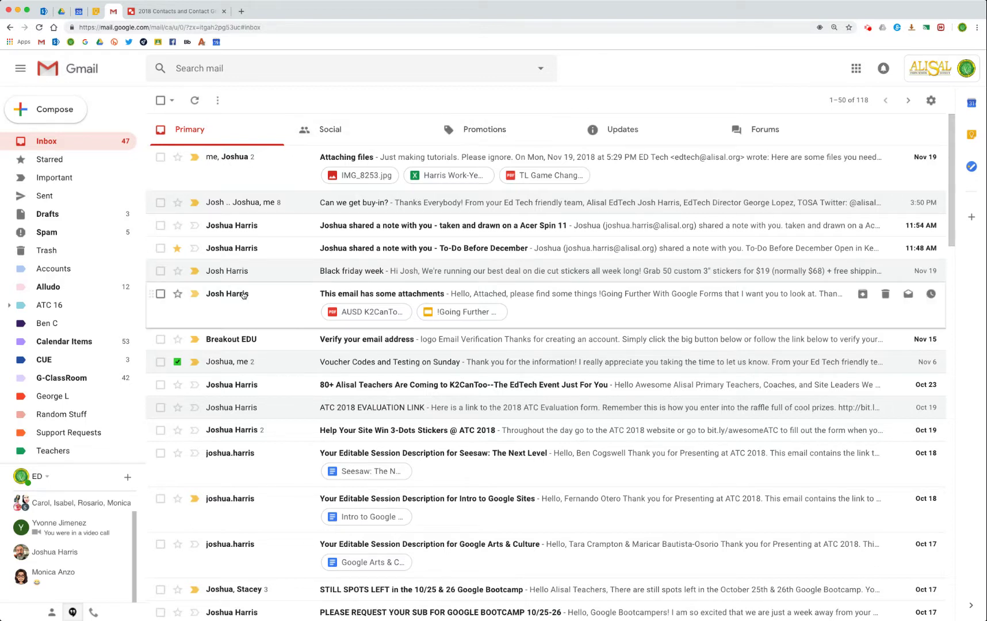
Open the 'This email has some attachments' message and add its sender to Contacts.
mouse_move(236, 299)
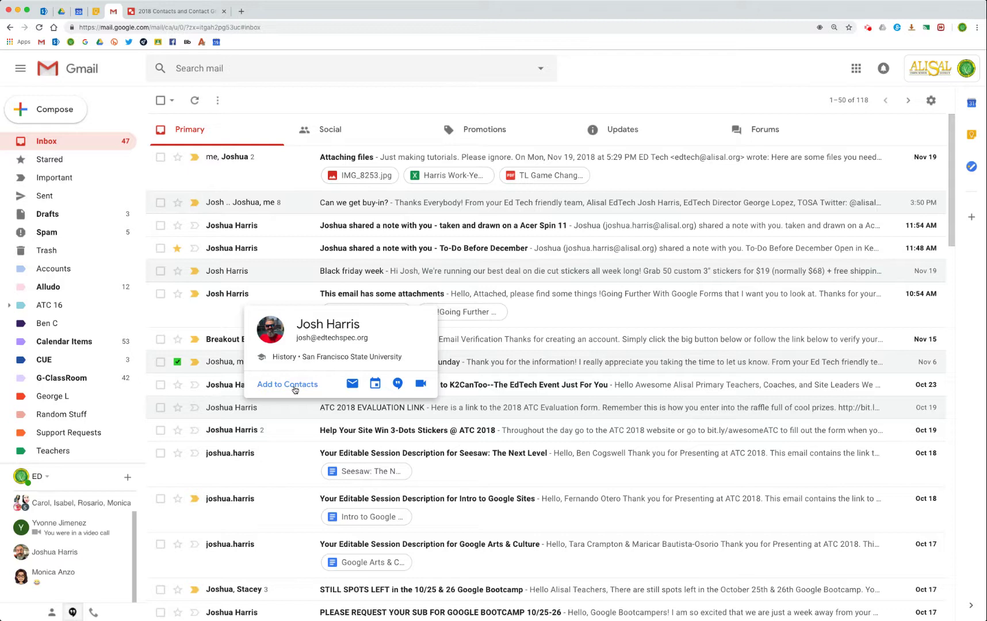
left_click(214, 296)
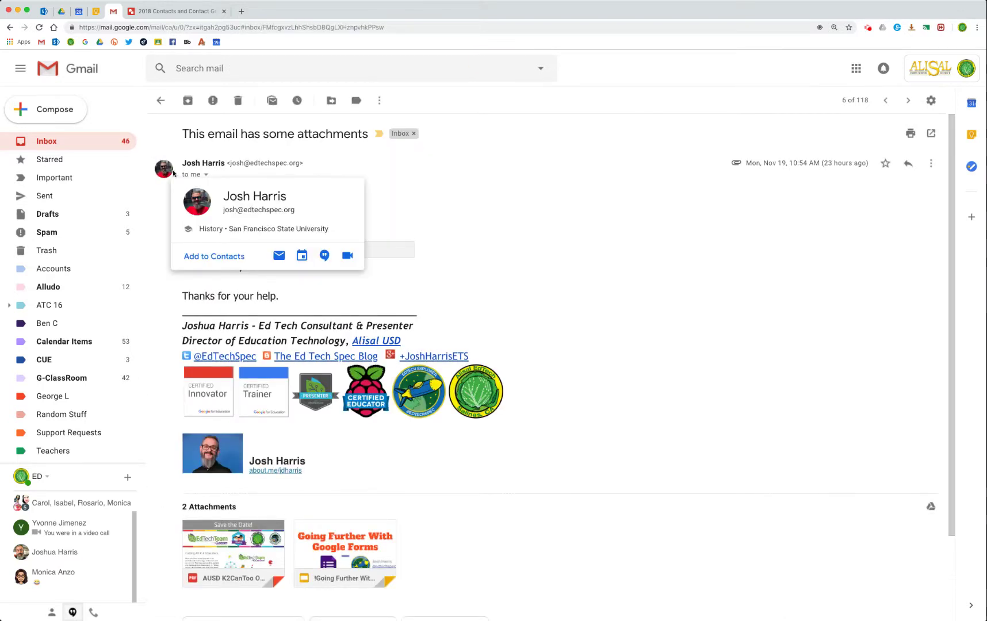
mouse_move(218, 164)
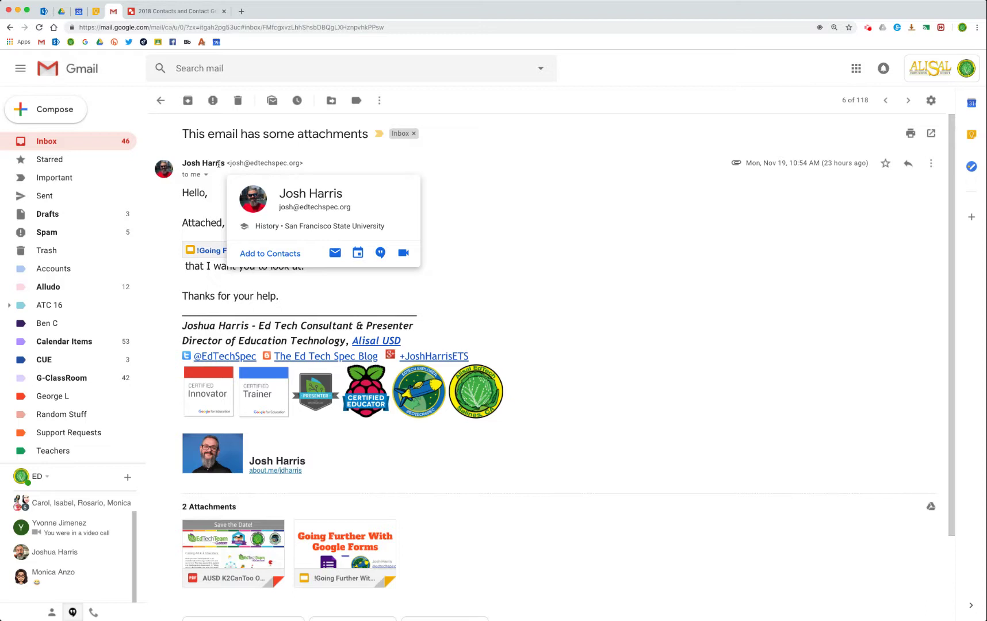
left_click(267, 259)
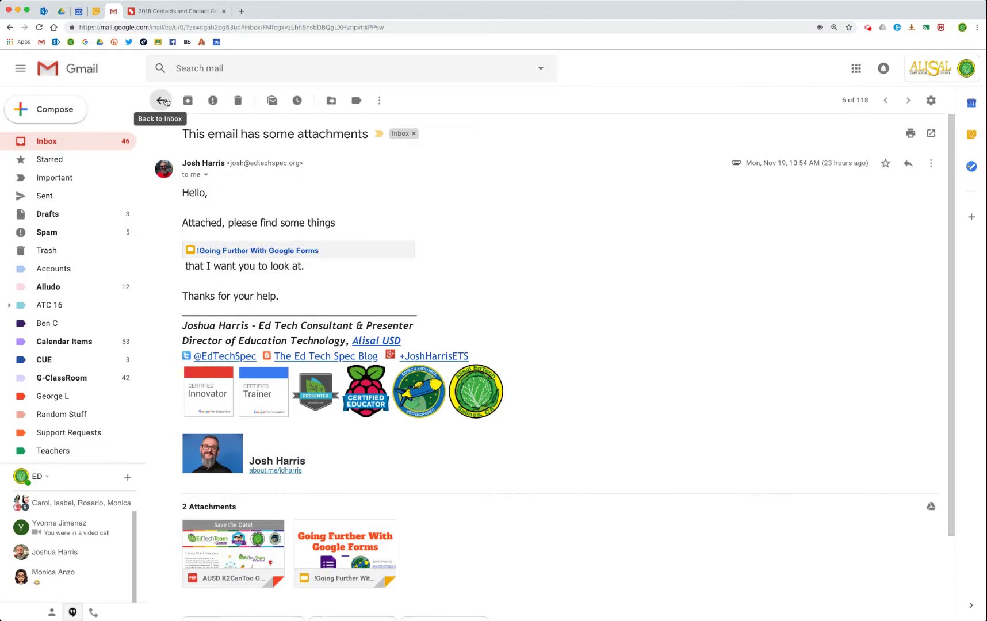
Back in the inbox, add the Google Bootcamp spots thread's second participant to Contacts.
left_click(160, 100)
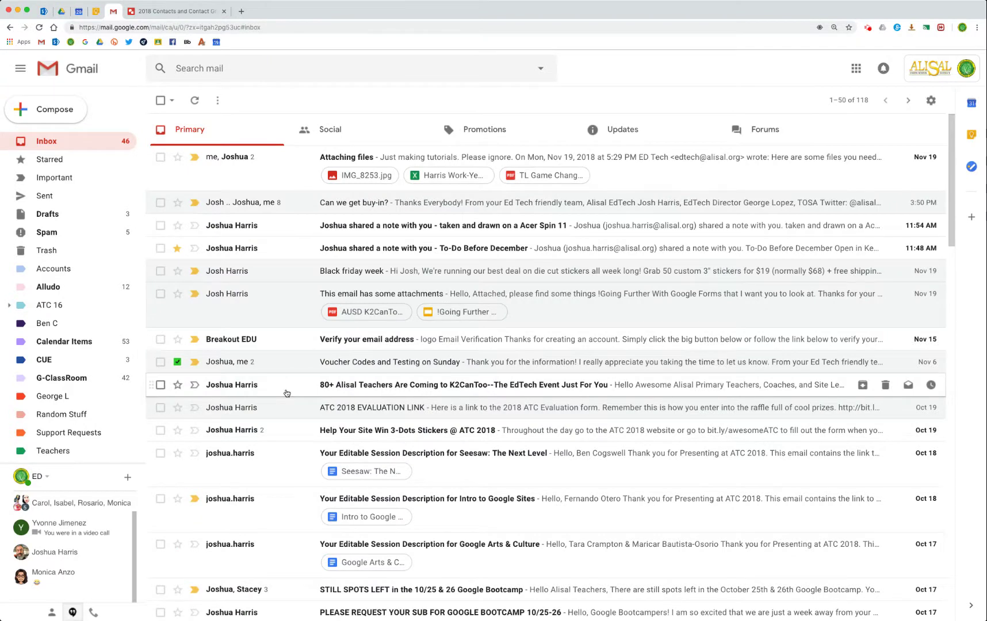
scroll(287, 393, "down", 3)
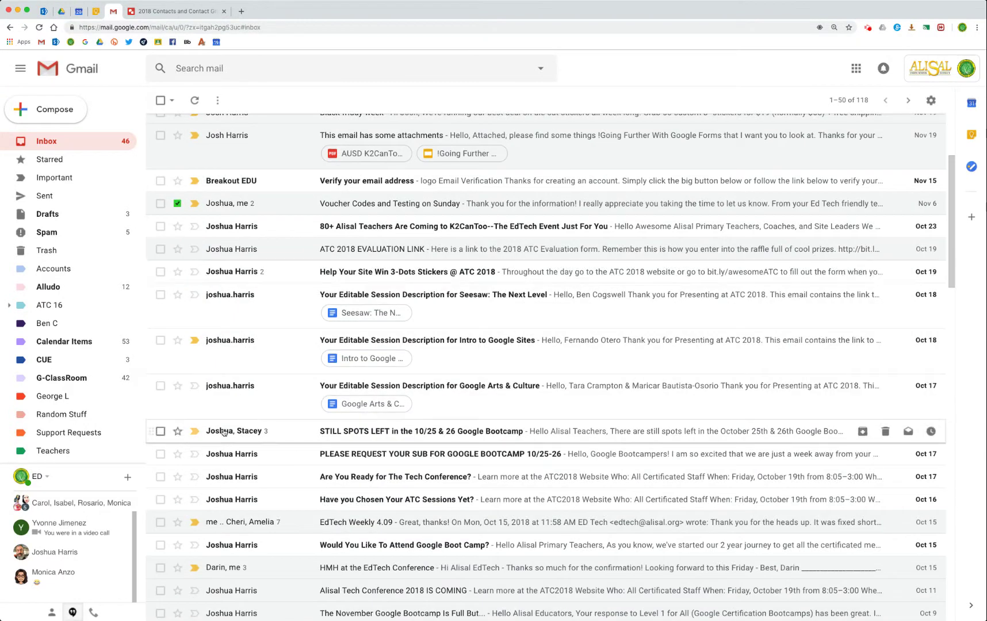
mouse_move(218, 433)
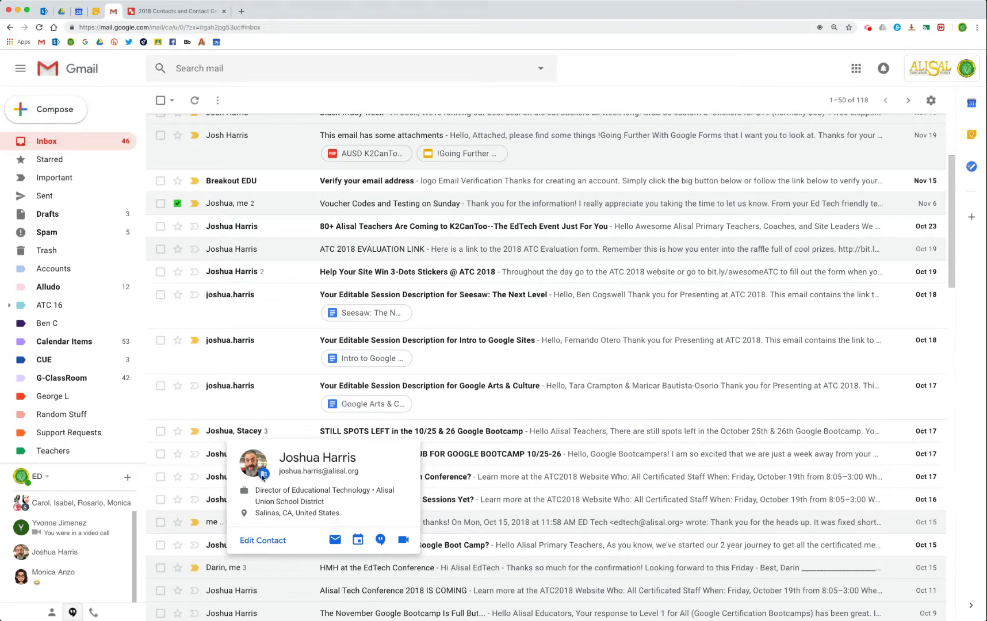
mouse_move(253, 433)
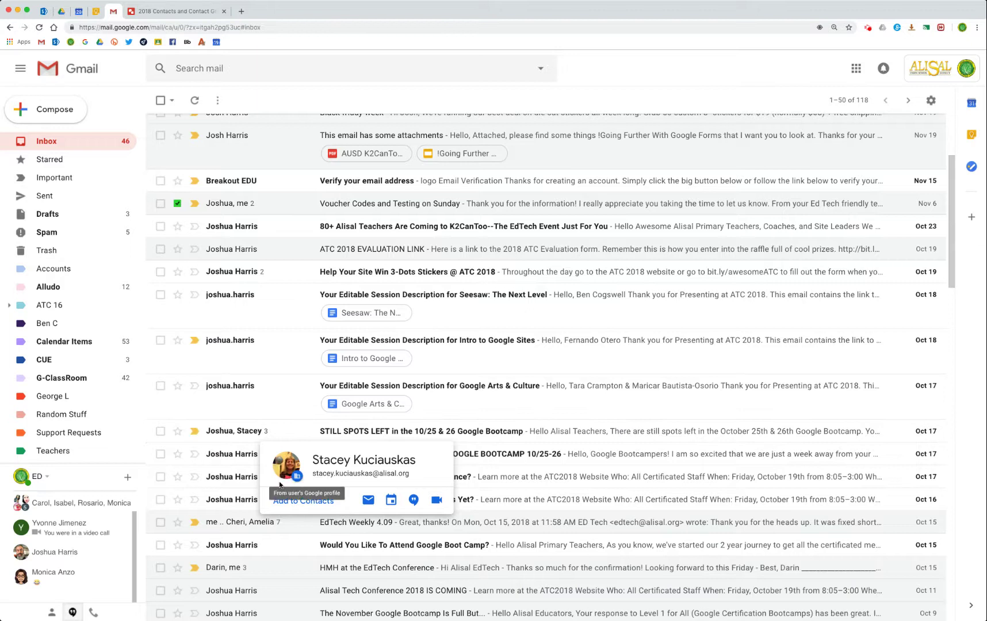
left_click(294, 502)
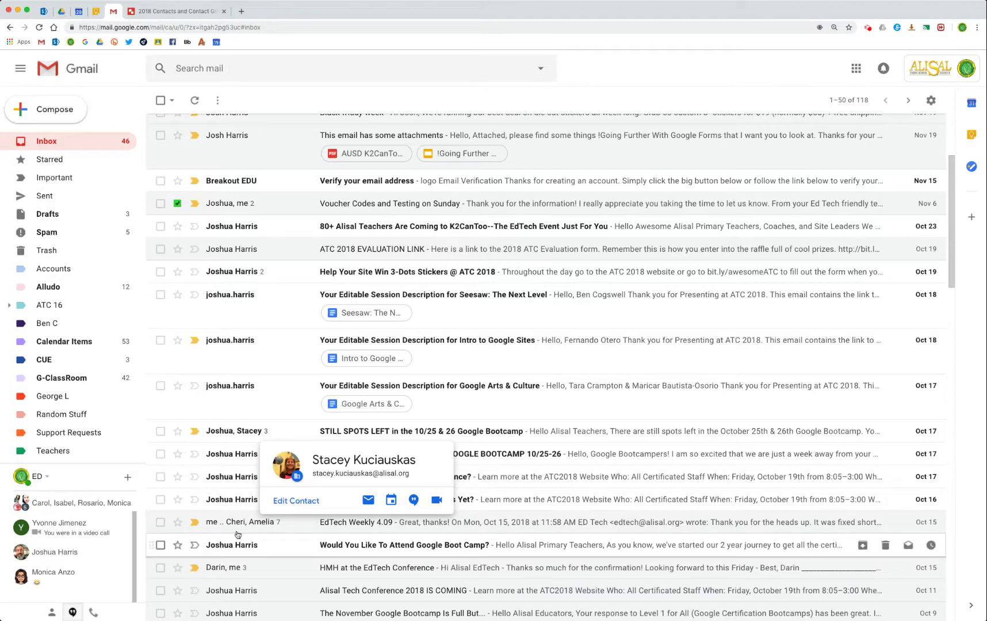
mouse_move(236, 528)
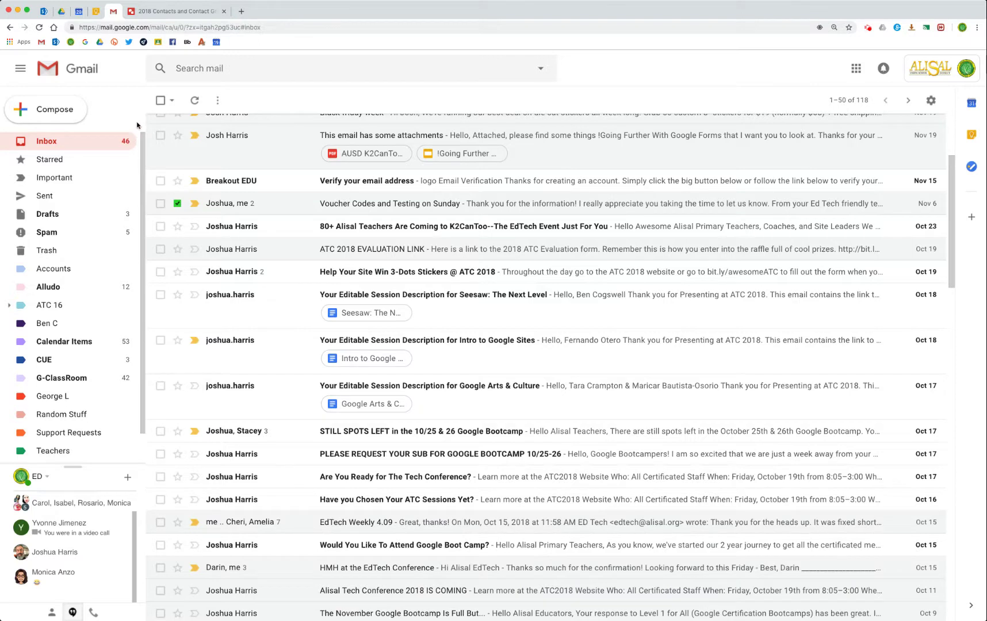
Collapse and re-expand the Gmail label sidebar, then show the Google apps list.
left_click(21, 72)
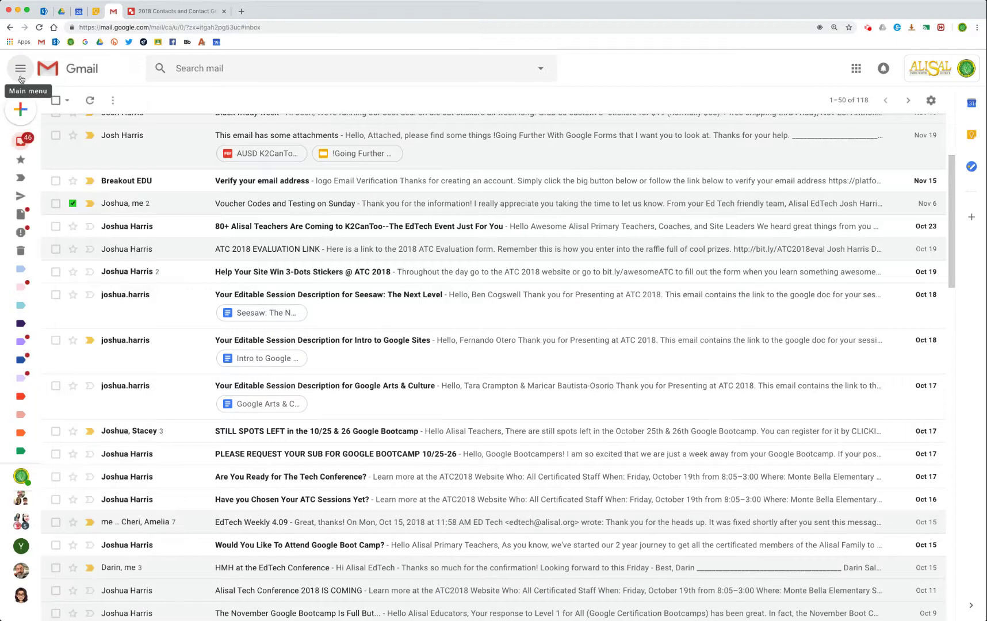
left_click(21, 78)
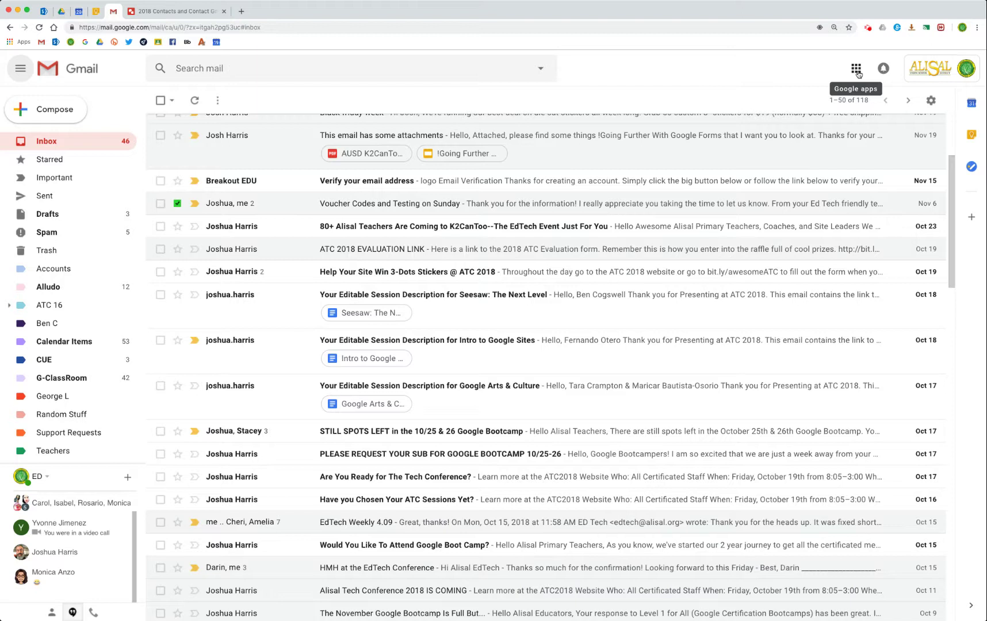
left_click(857, 70)
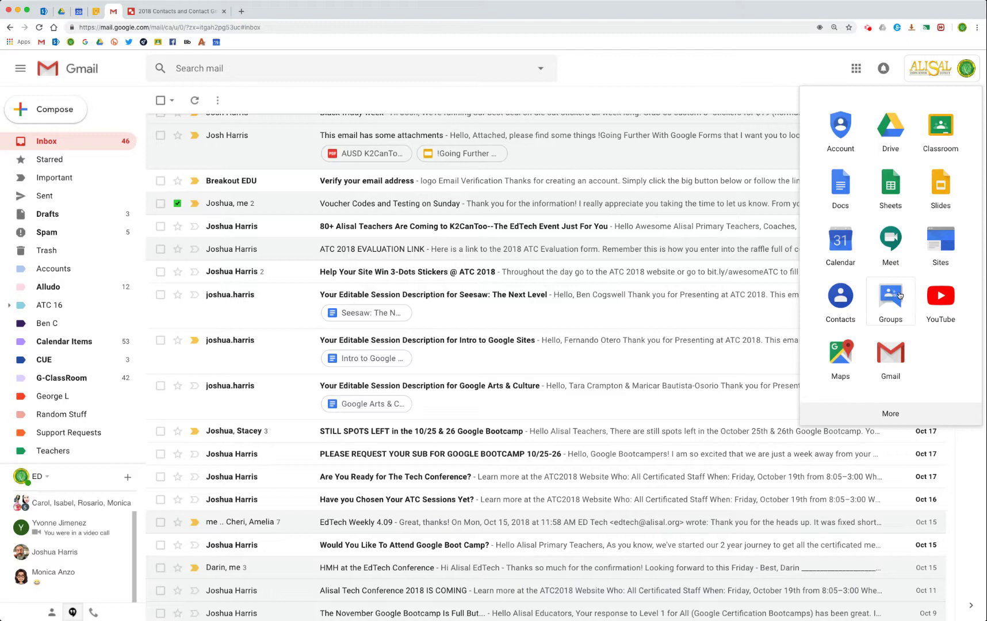
Open Google Contacts in a new tab, scroll My Contacts, and show Most Contacted.
left_click(836, 291)
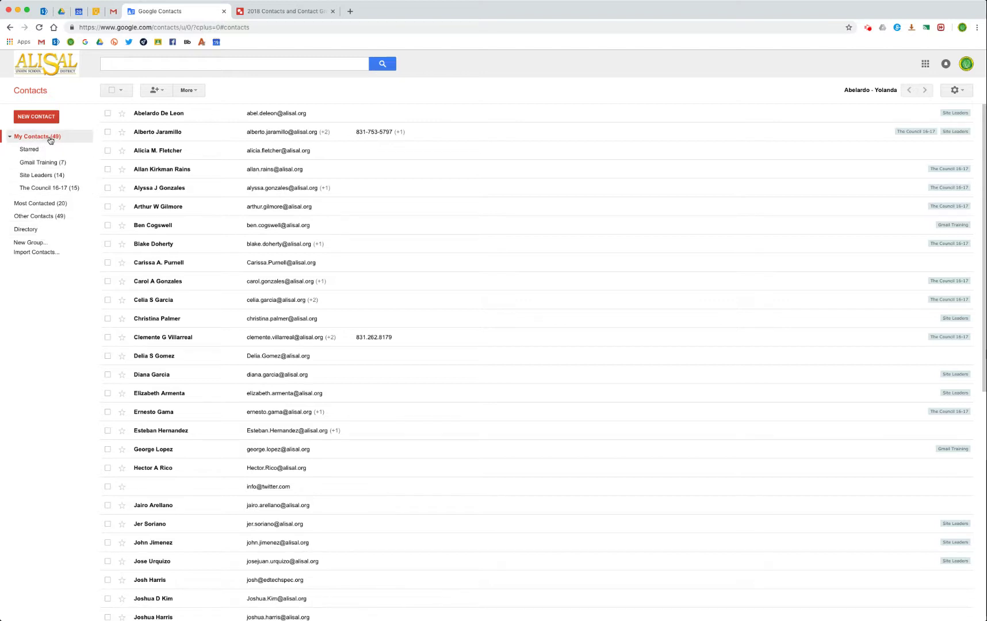
scroll(210, 411, "down", 7)
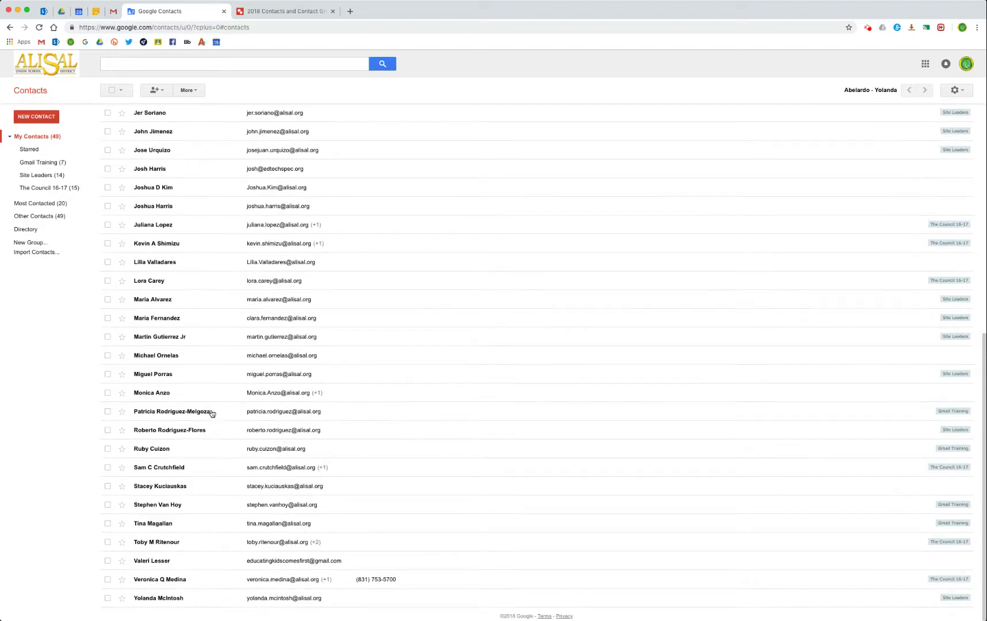
scroll(210, 411, "up", 7)
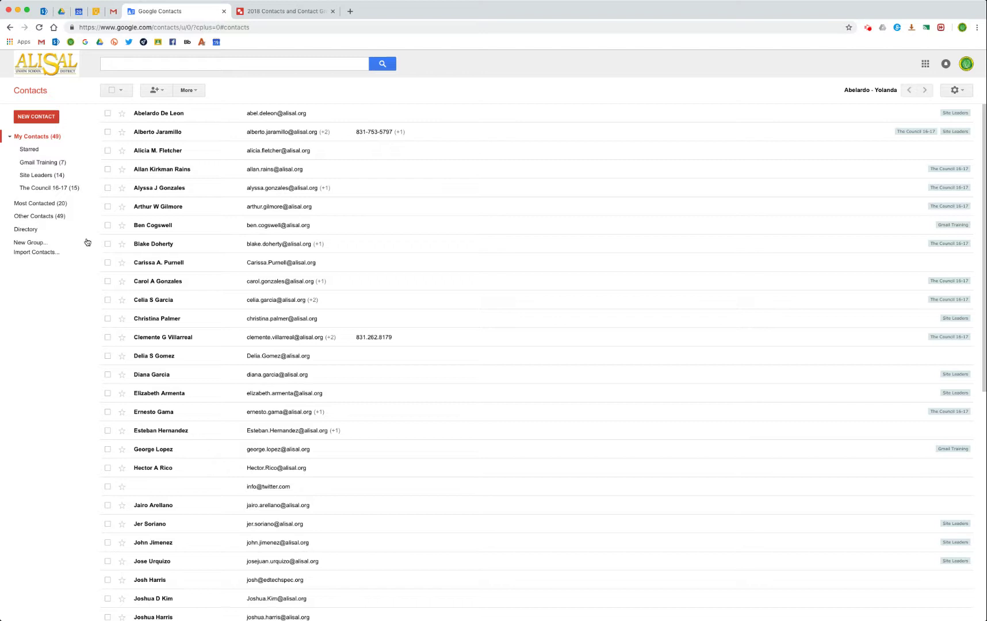
left_click(41, 204)
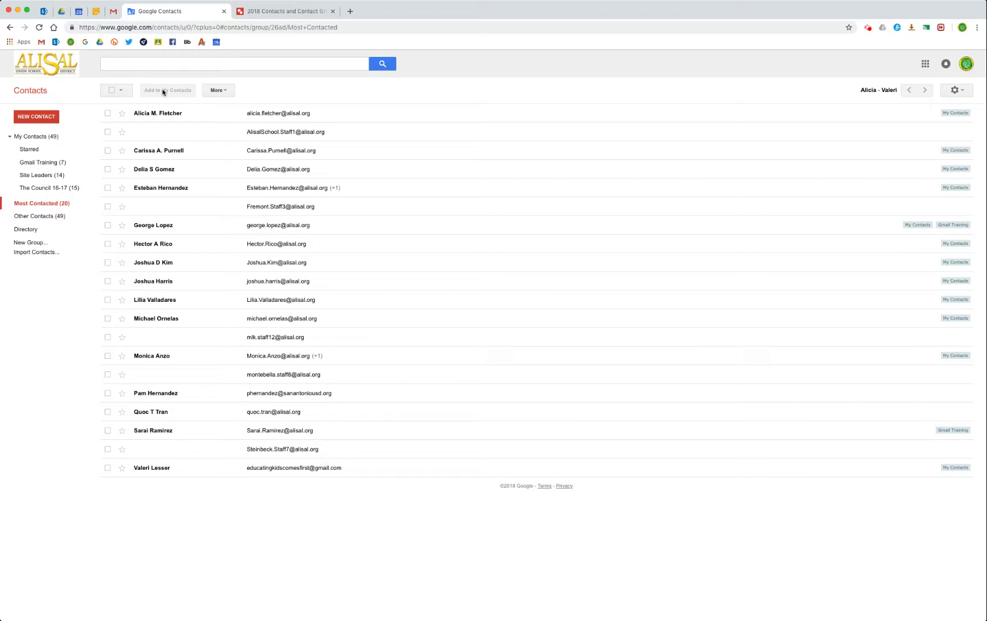
Add all 20 Most Contacted people to My Contacts (now 57), then clear the selection.
left_click(111, 91)
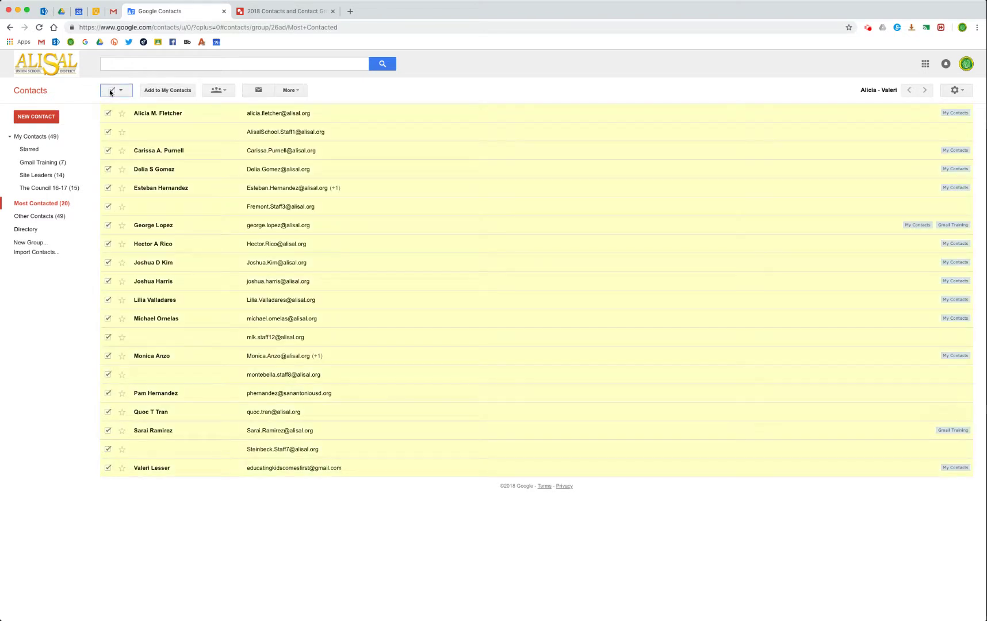
left_click(175, 92)
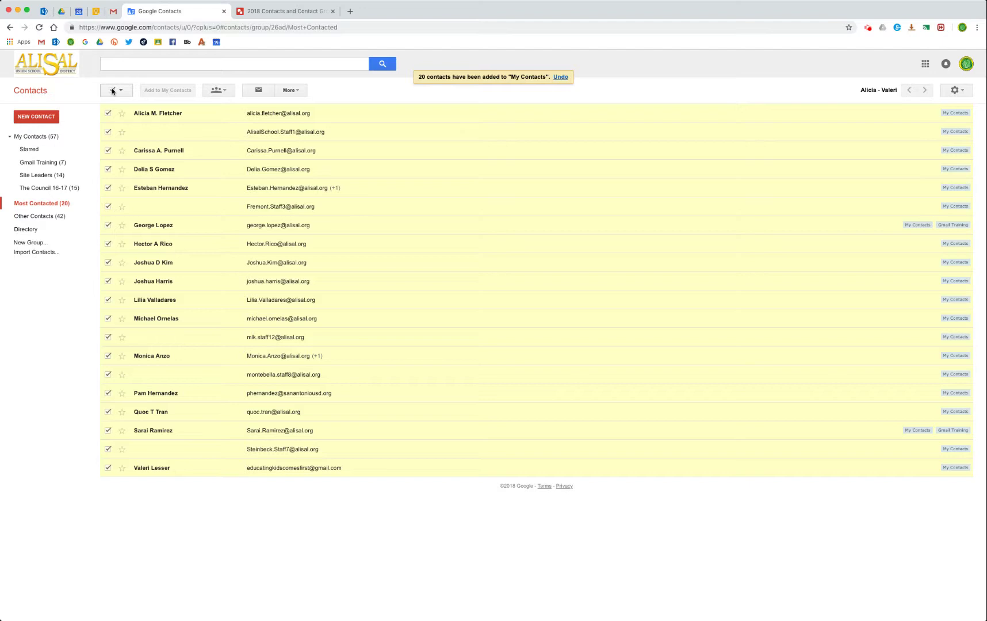
left_click(112, 91)
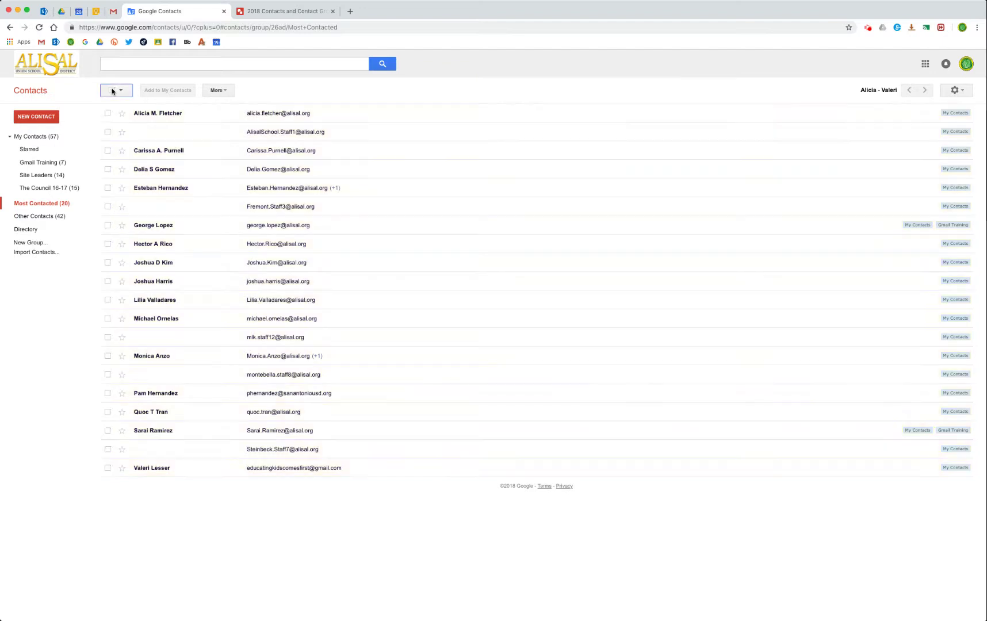
left_click(35, 218)
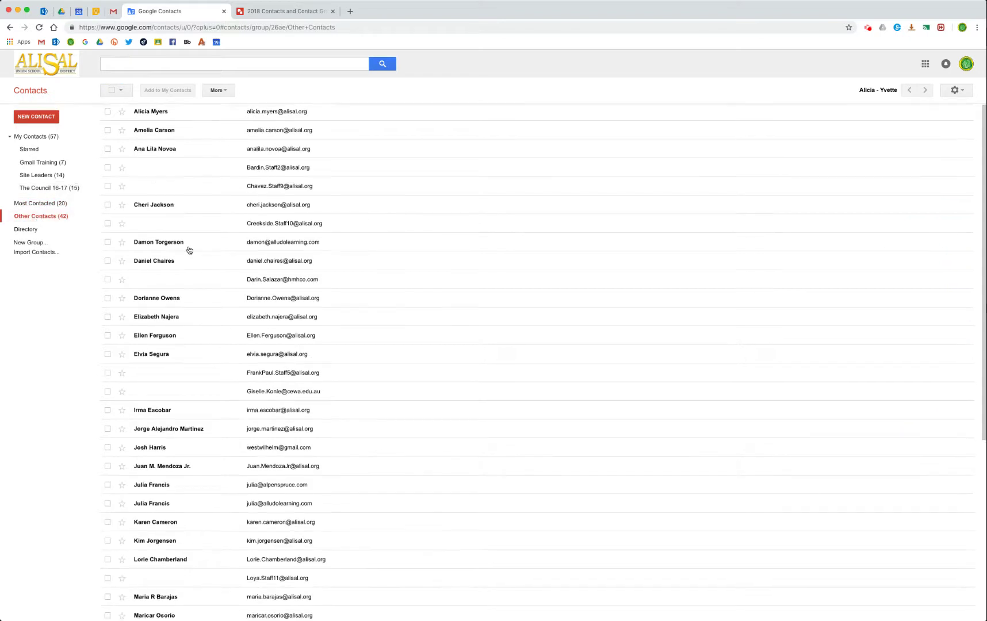
Scroll through the Most Contacted and Other Contacts lists.
scroll(193, 253, "down", 4)
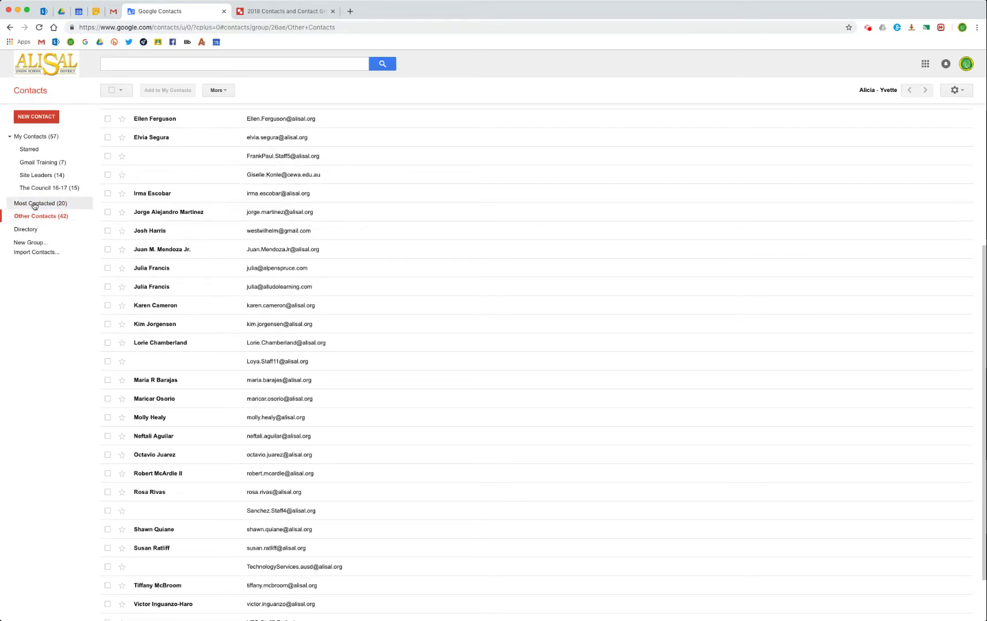
left_click(35, 204)
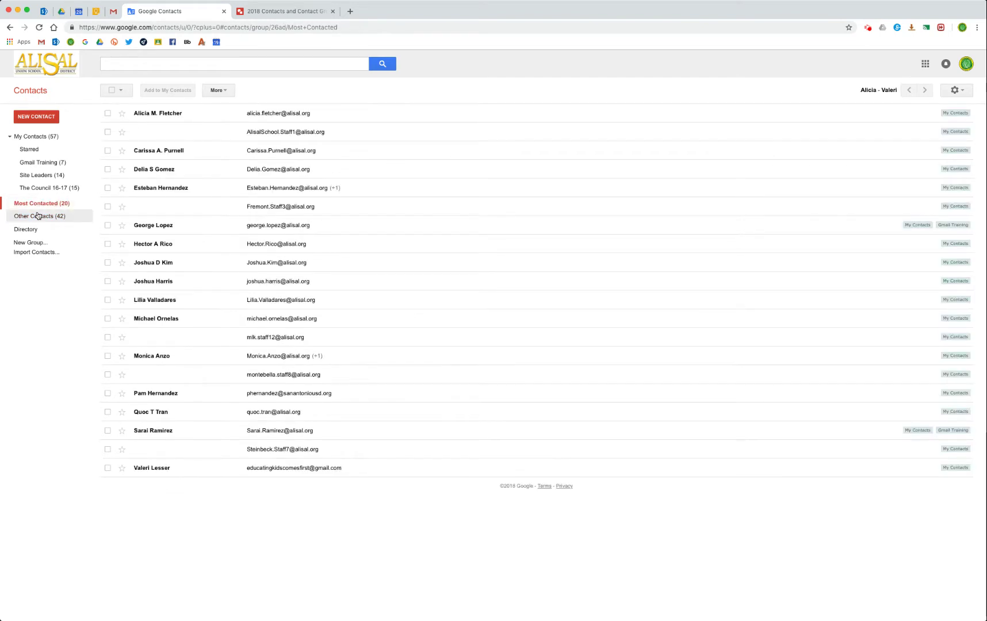
left_click(37, 215)
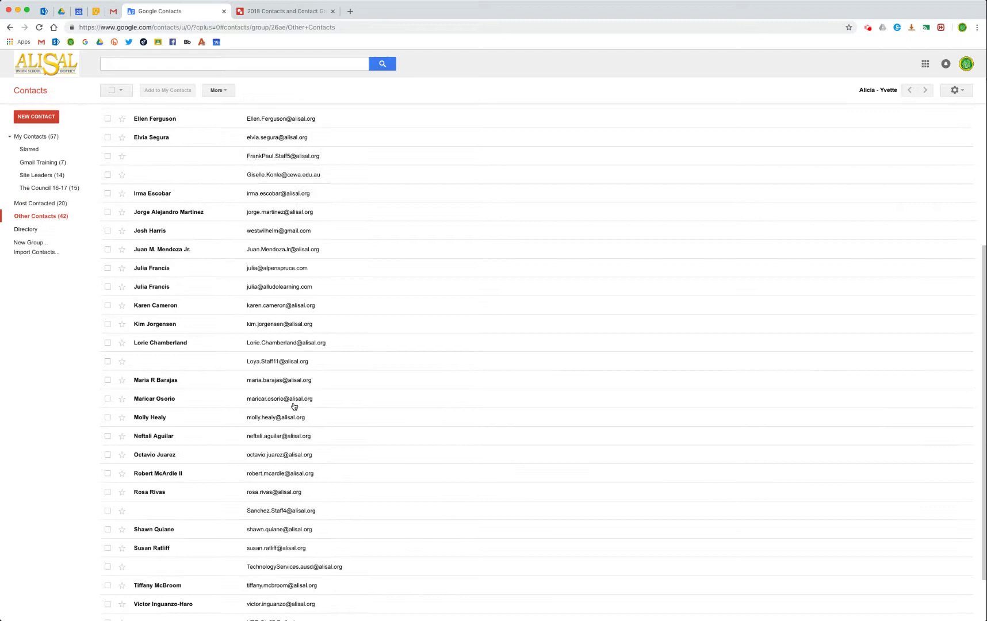
scroll(280, 352, "down", 2)
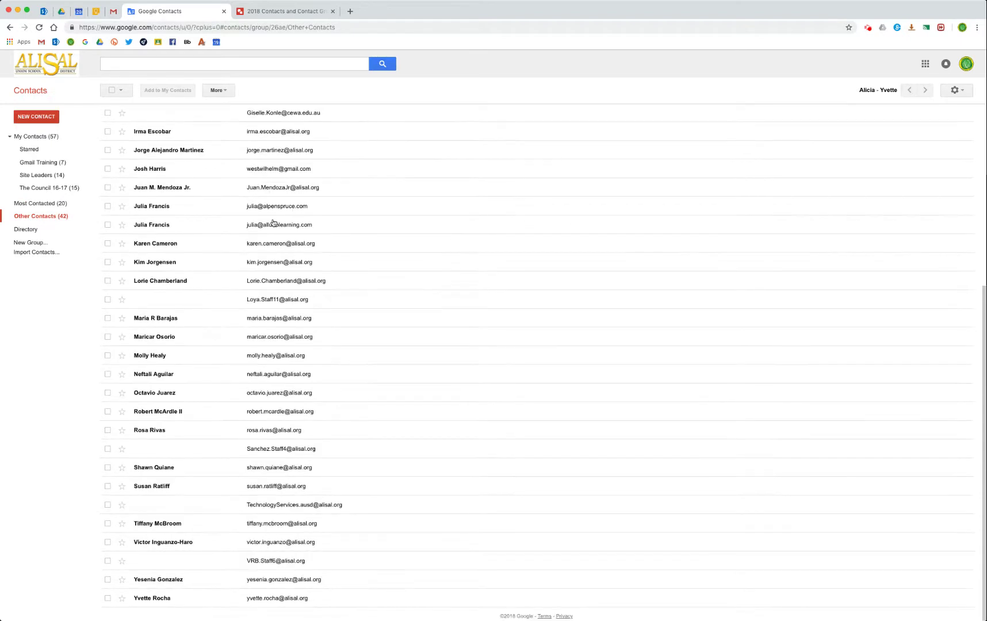
scroll(274, 224, "up", 5)
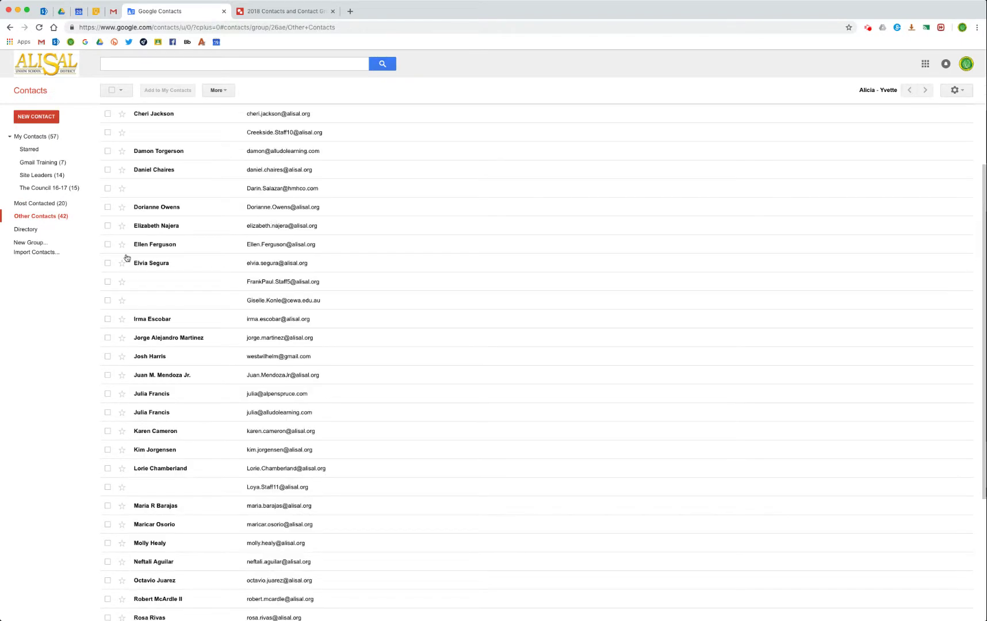
Browse the domain Directory, then return to the 57-person My Contacts list.
left_click(23, 231)
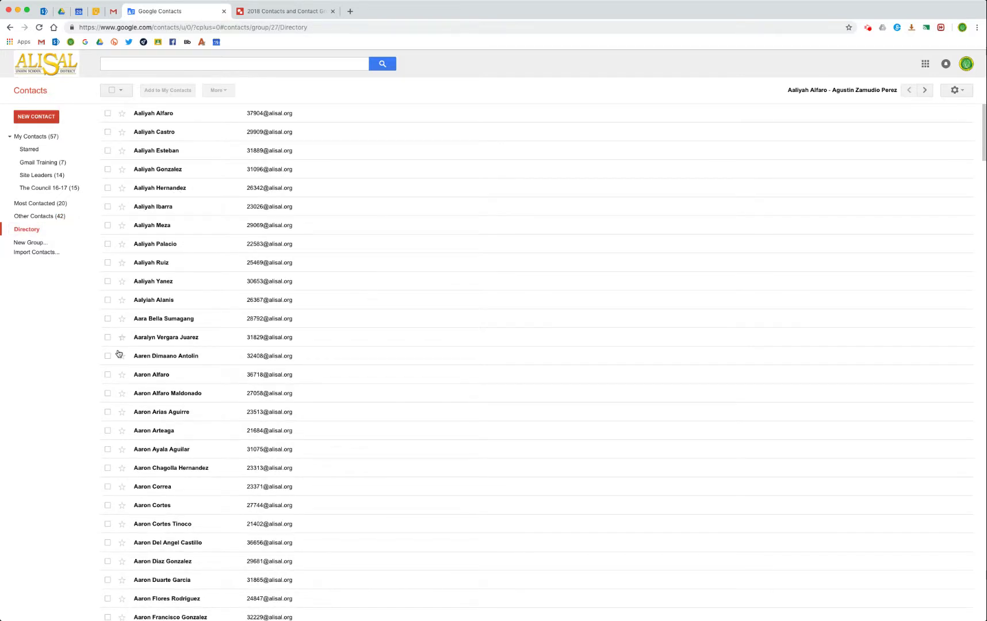
scroll(408, 315, "down", 15)
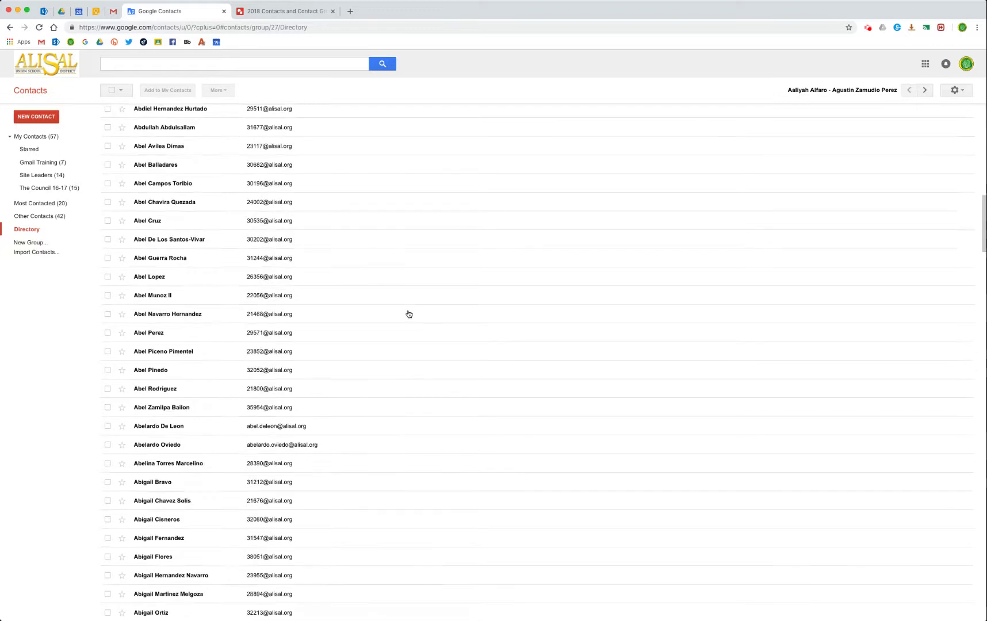
scroll(408, 314, "down", 20)
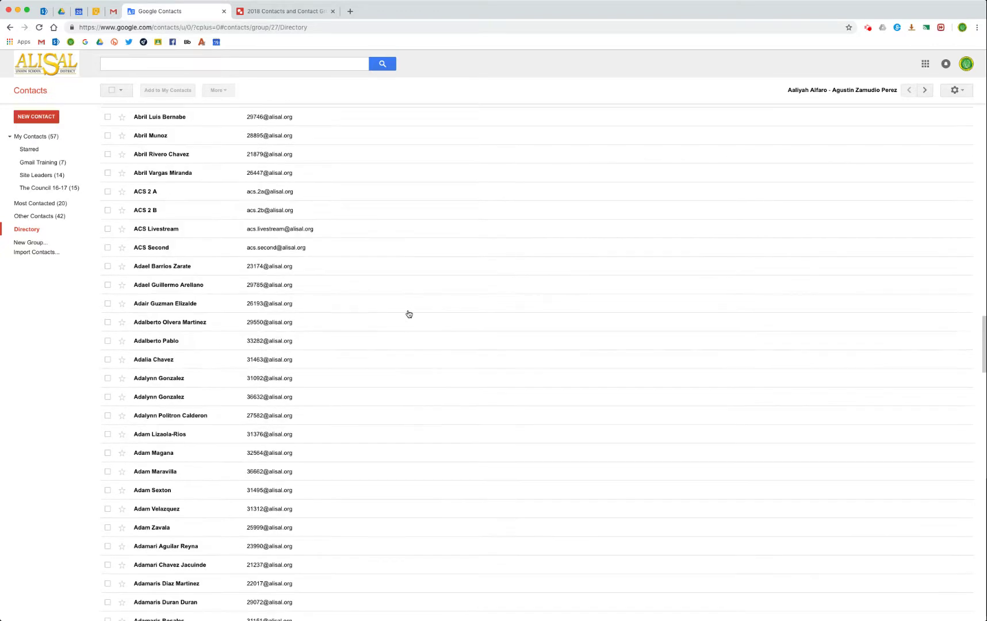
scroll(408, 314, "down", 10)
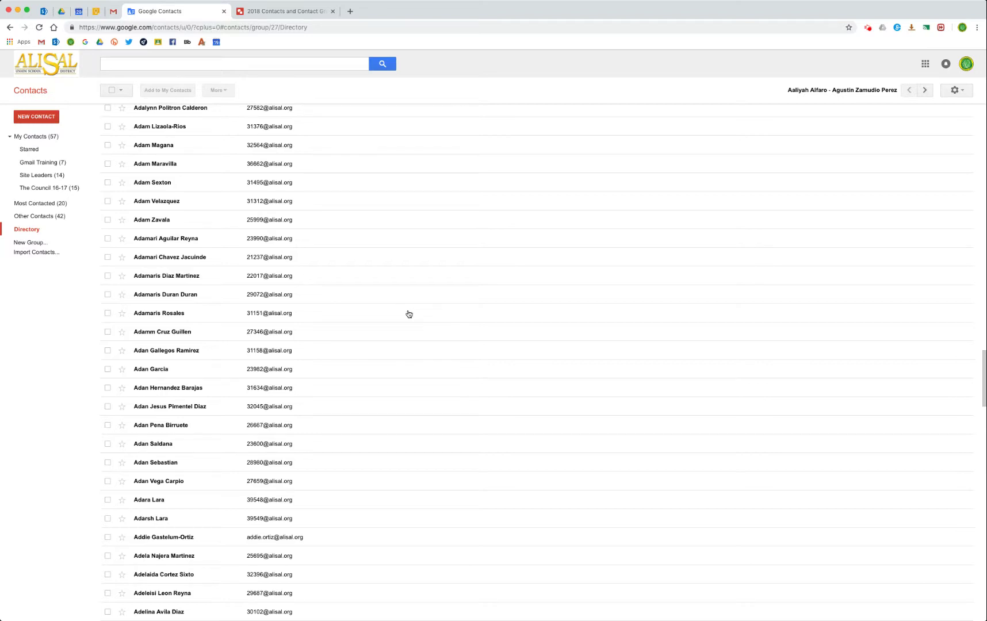
scroll(391, 326, "down", 10)
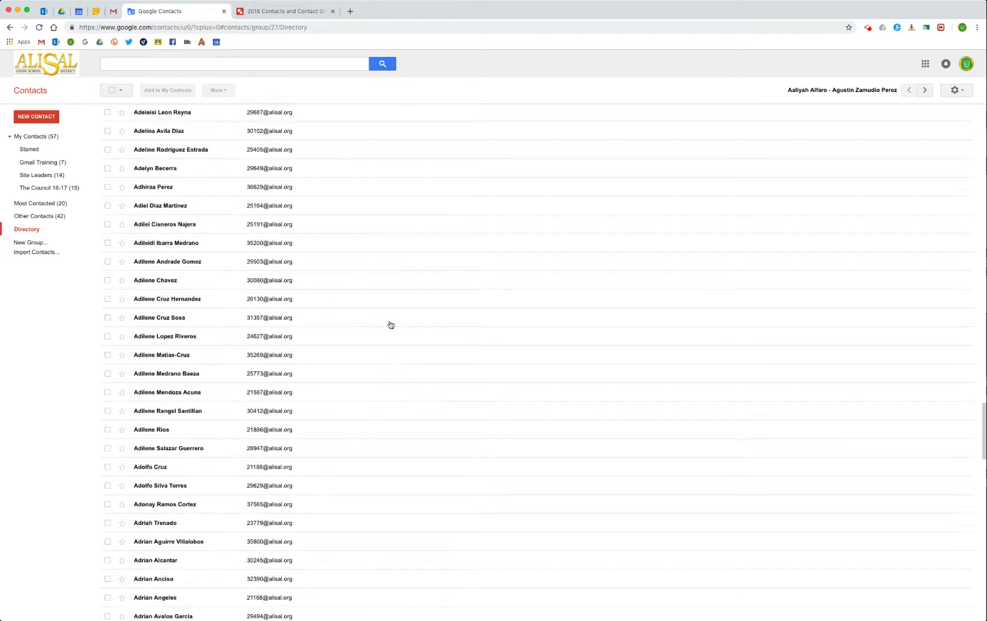
scroll(391, 326, "up", 15)
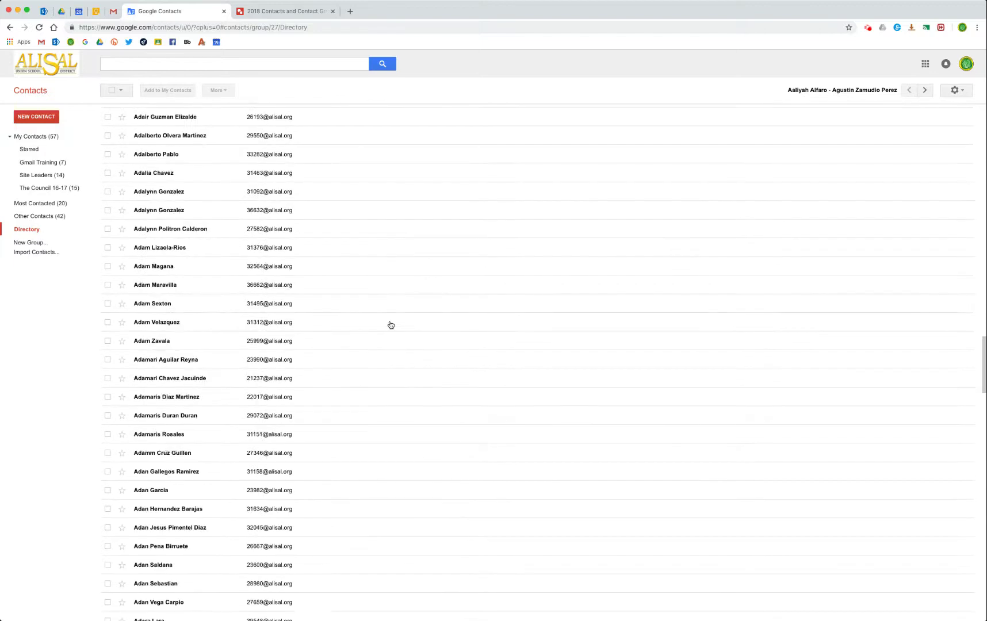
scroll(390, 326, "up", 2)
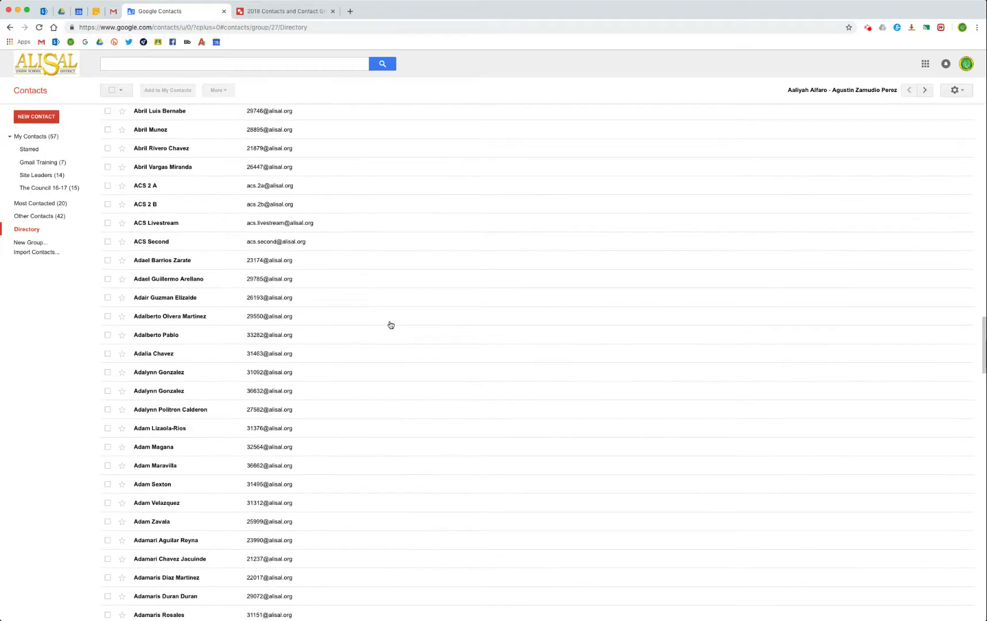
scroll(390, 326, "up", 5)
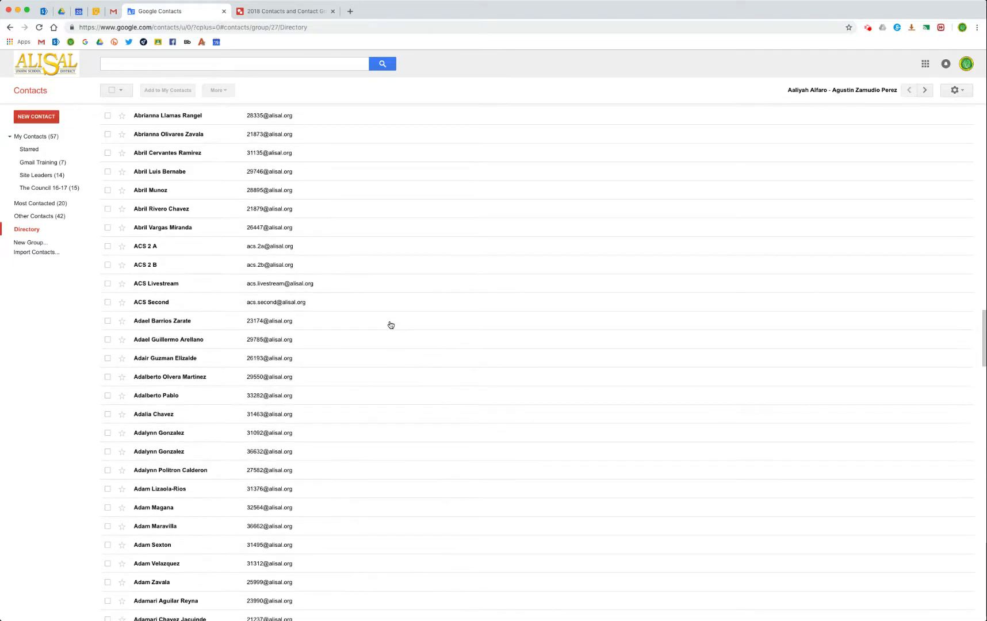
scroll(273, 177, "up", 1)
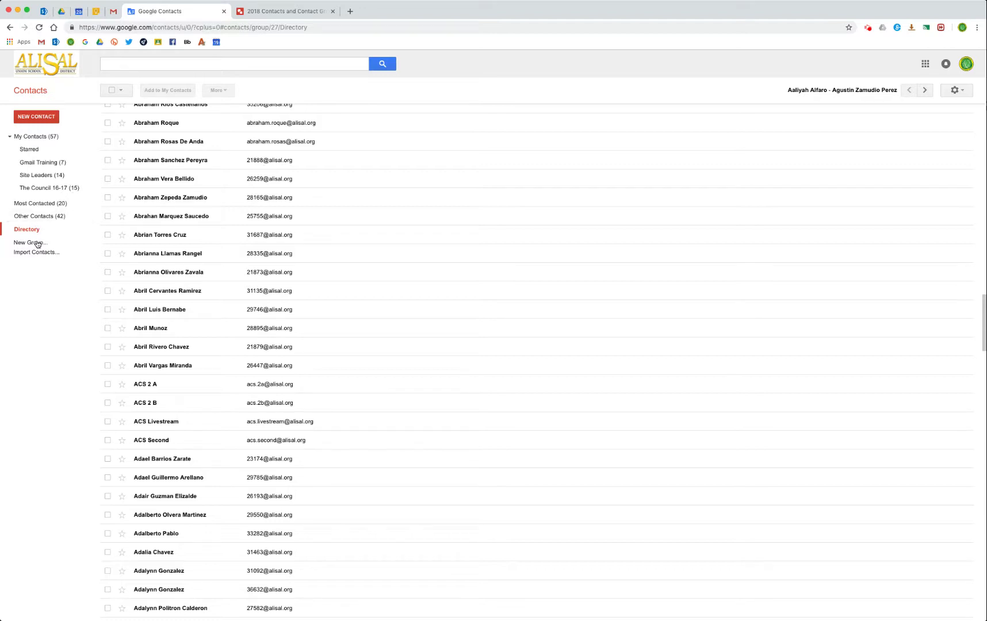
left_click(33, 140)
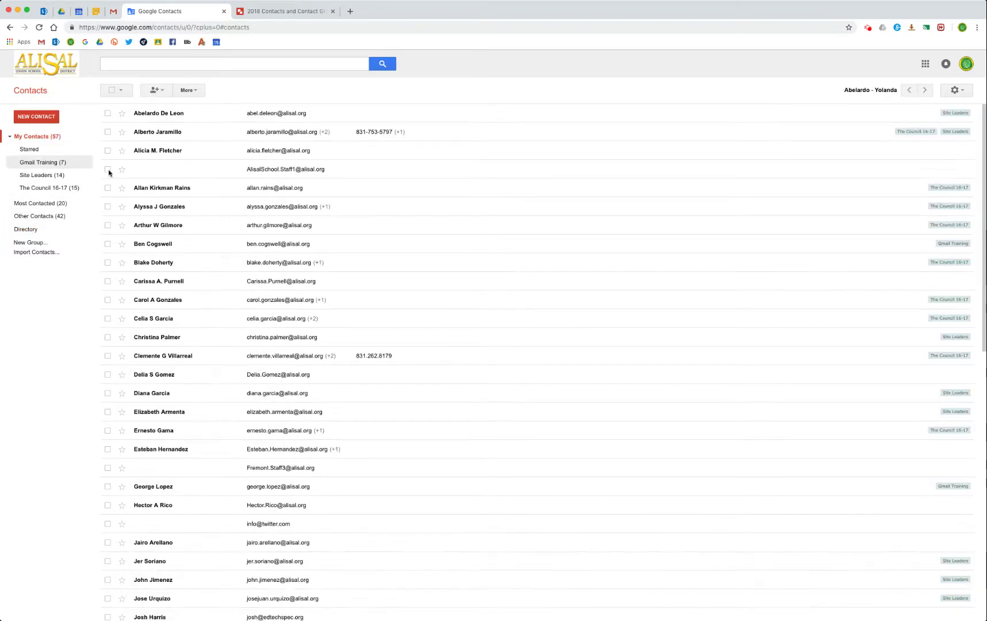
Check one contact, try its Email and More actions, and bring up the Add to My Contacts box.
left_click(107, 225)
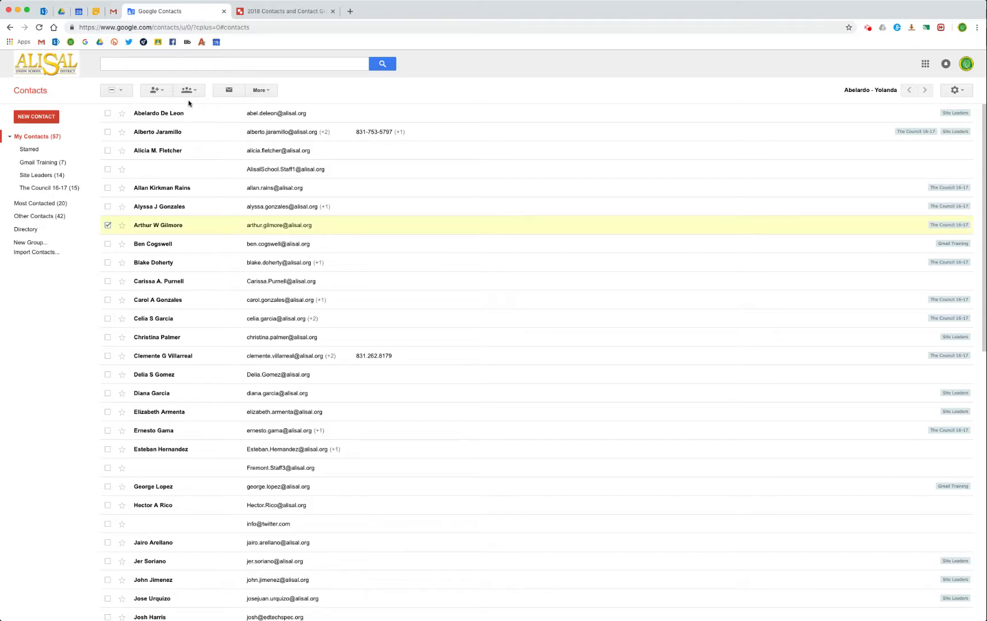
left_click(229, 90)
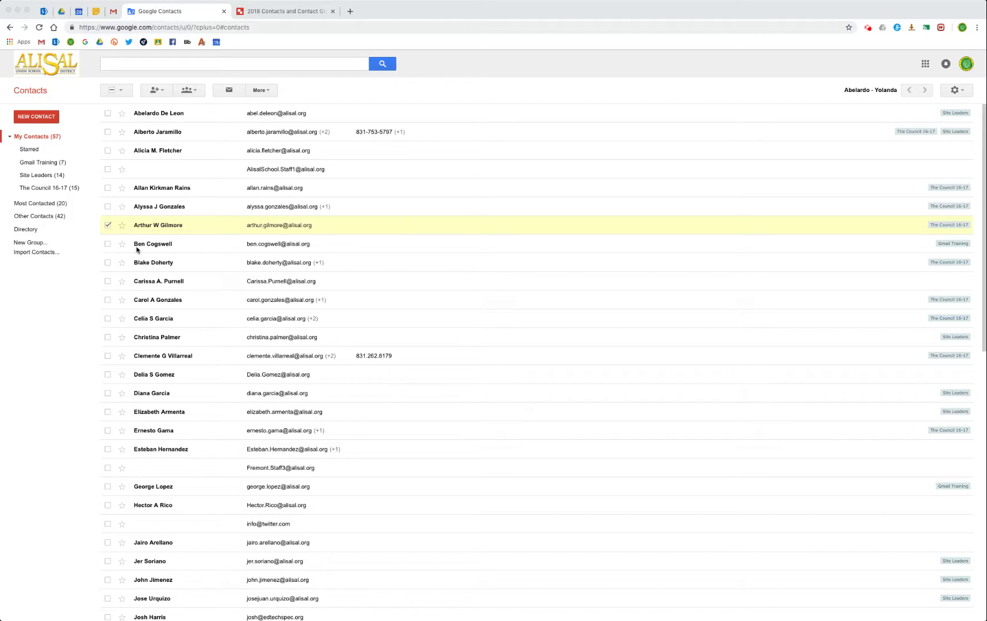
left_click(268, 93)
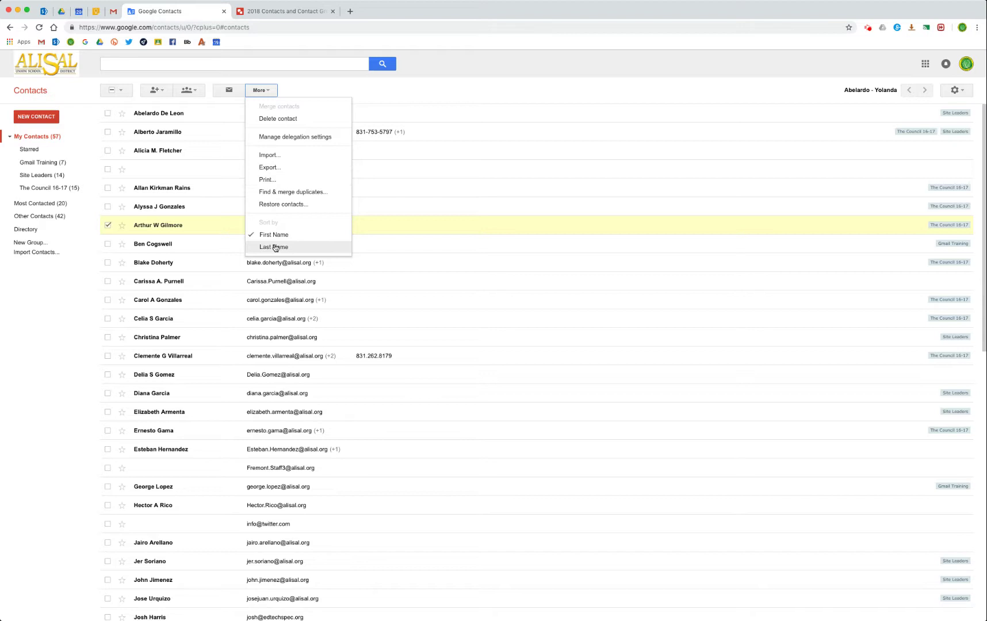
left_click(304, 84)
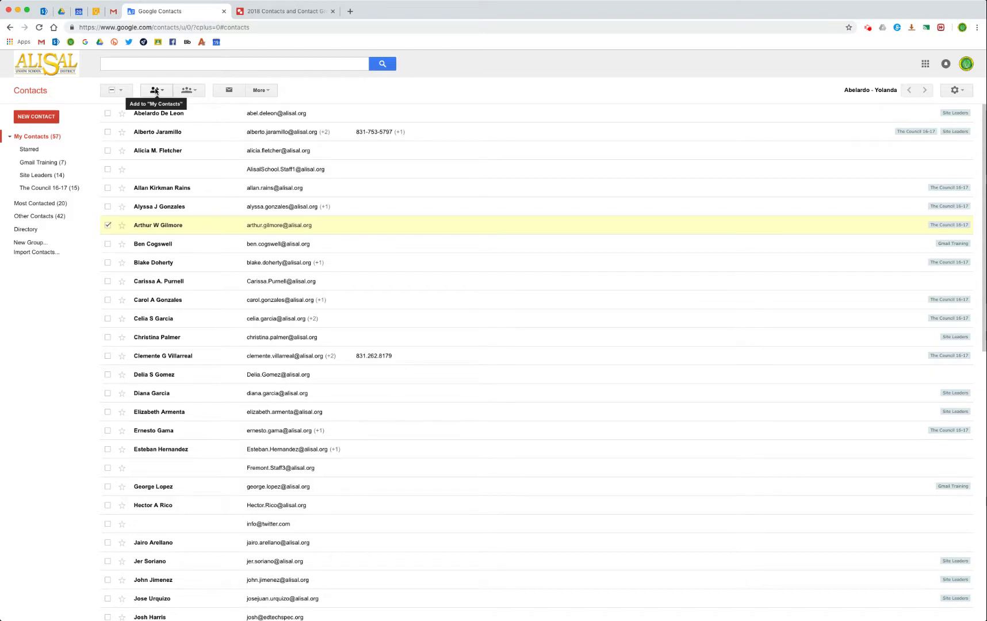
left_click(156, 91)
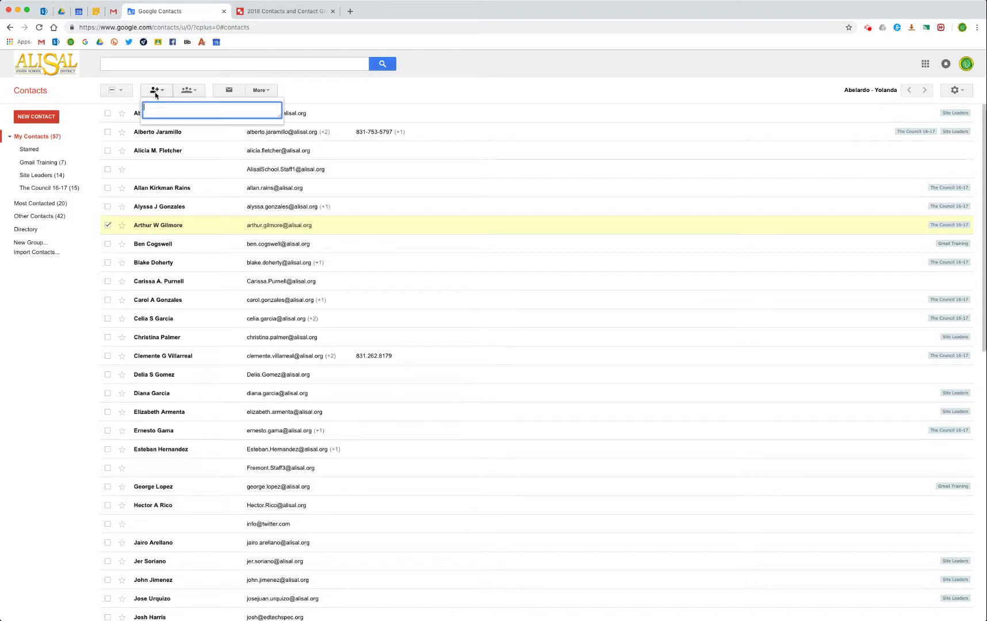
Enter two comma-separated e-mail addresses and add them as contacts, bringing My Contacts to 59.
left_click(156, 92)
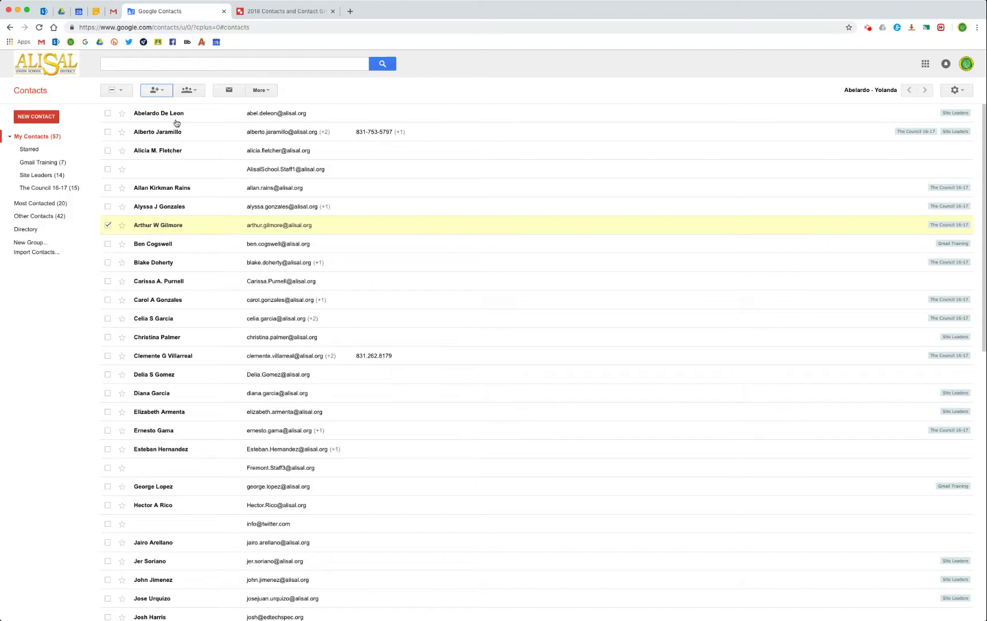
left_click(155, 90)
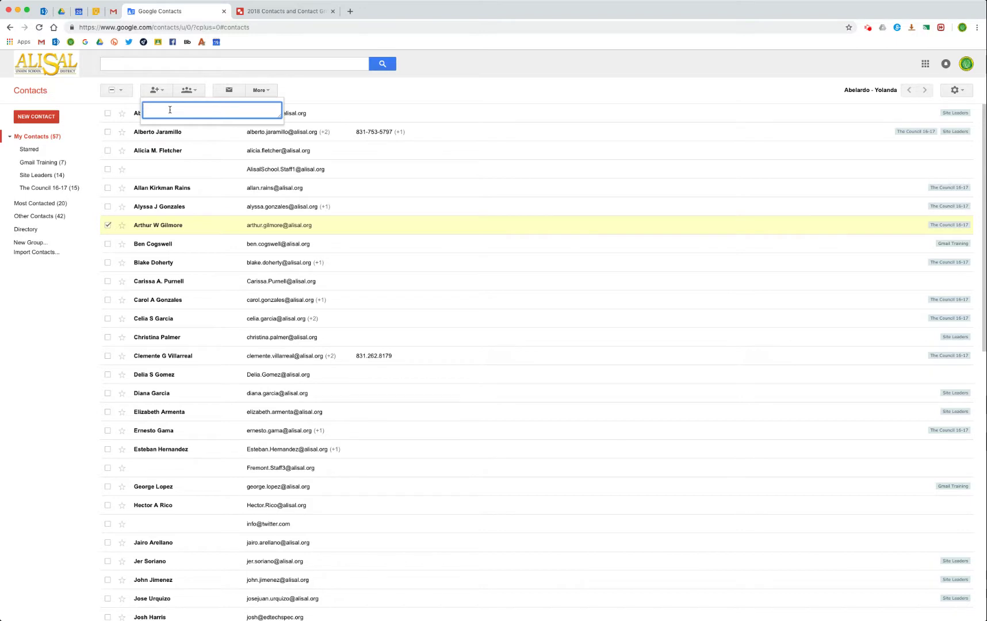
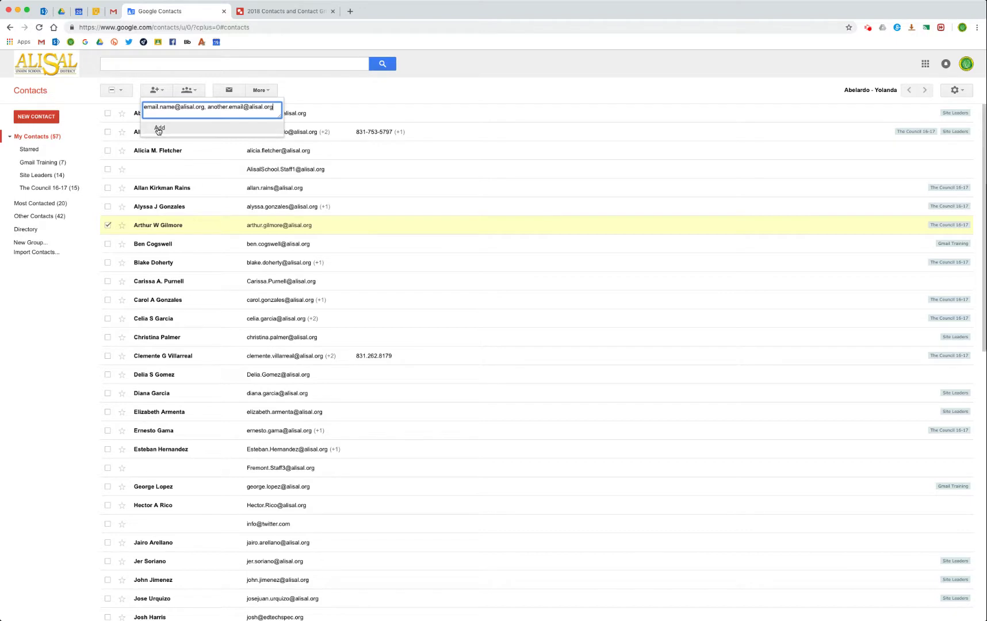
left_click(162, 129)
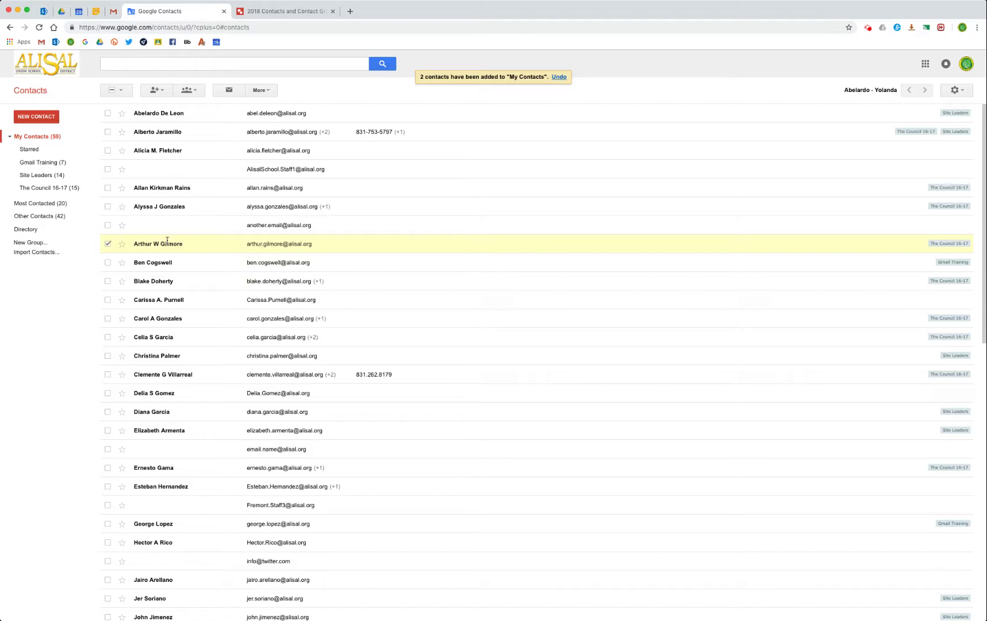
Move the checked contact from The Council 16-17 into Gmail Training, which now holds 8.
left_click(187, 96)
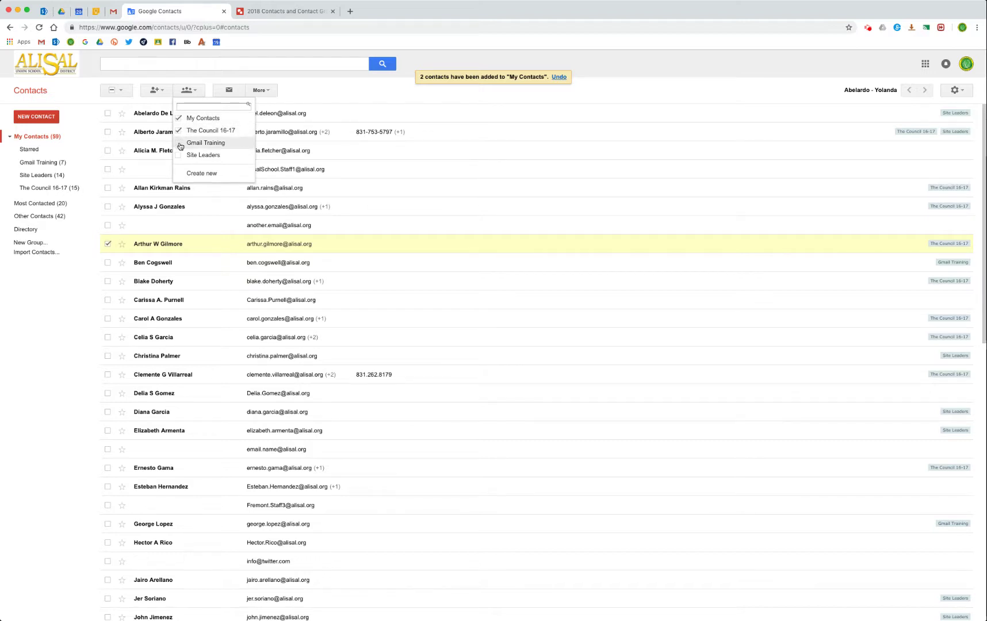
left_click(178, 132)
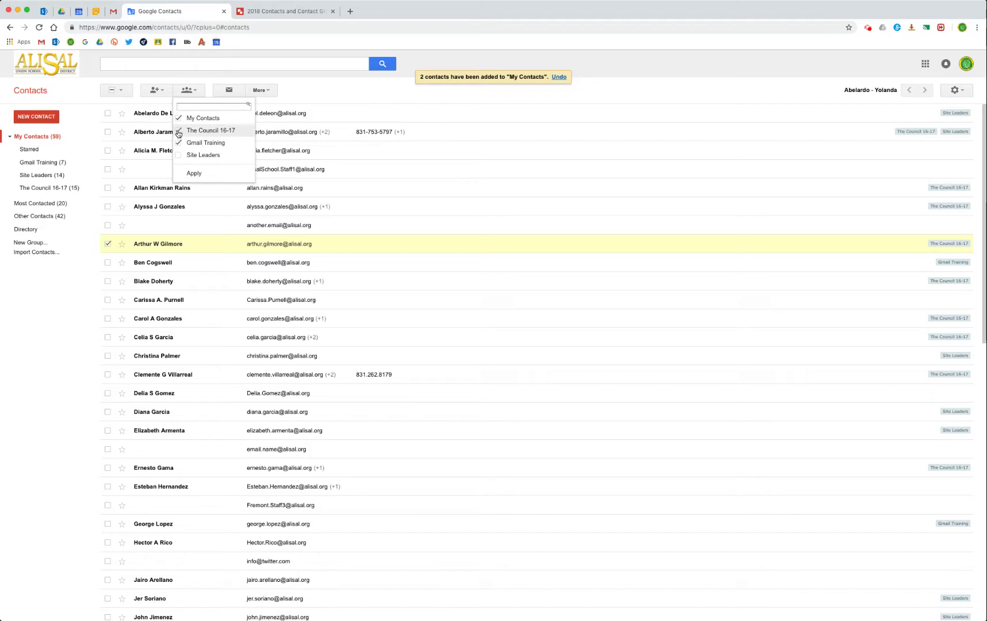
left_click(179, 142)
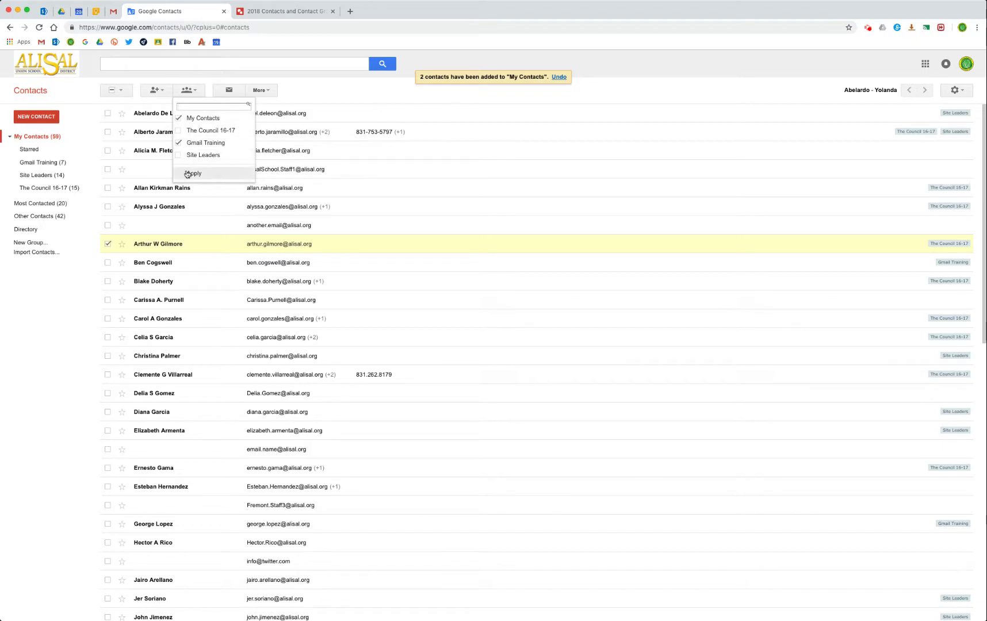
left_click(187, 174)
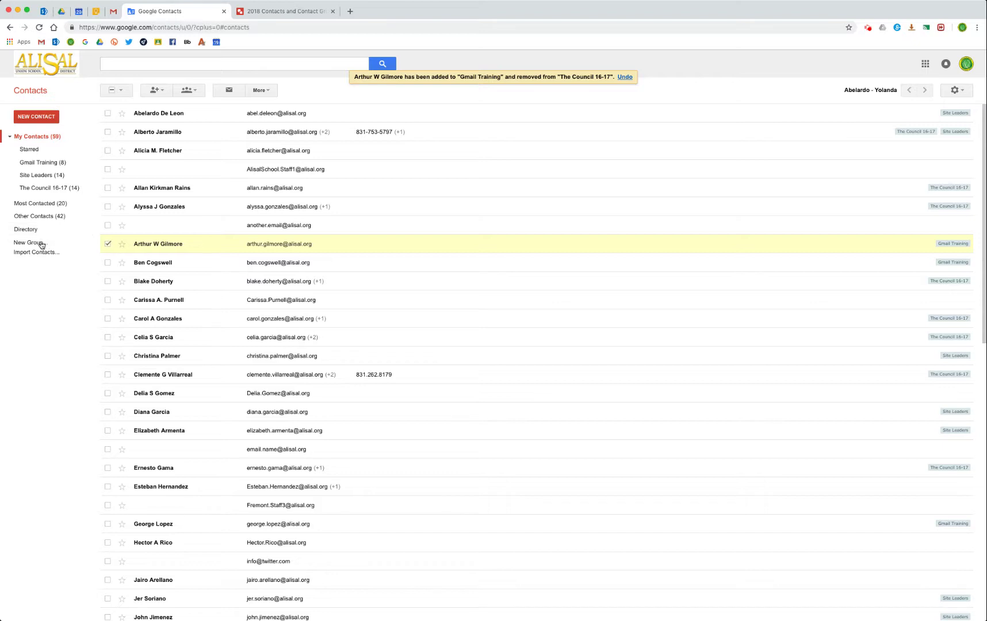
Create a new contact group named Ed Tech Group and open its empty list.
left_click(30, 243)
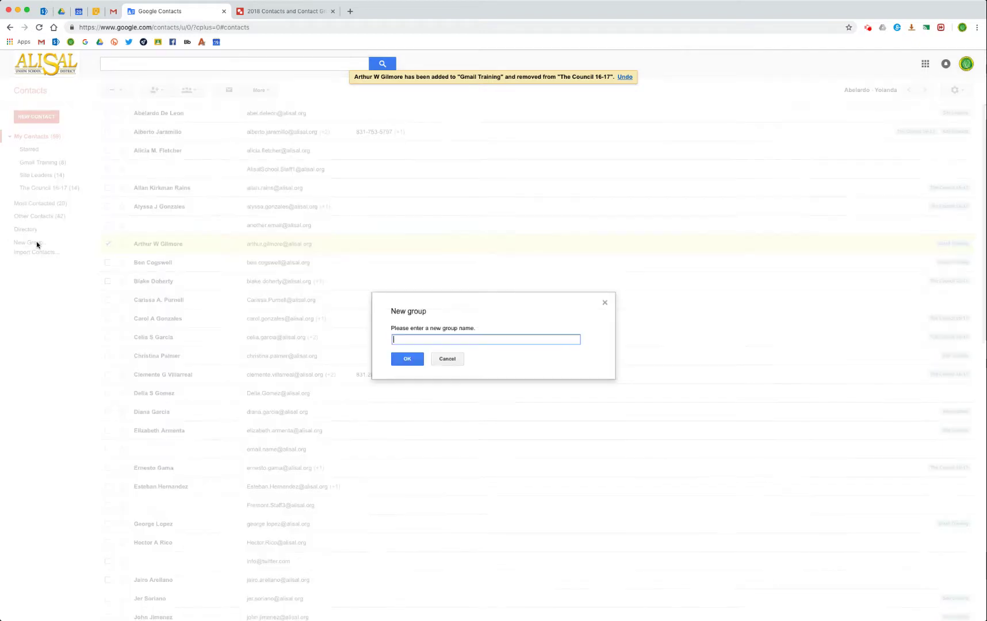
type("Ed Tech Group")
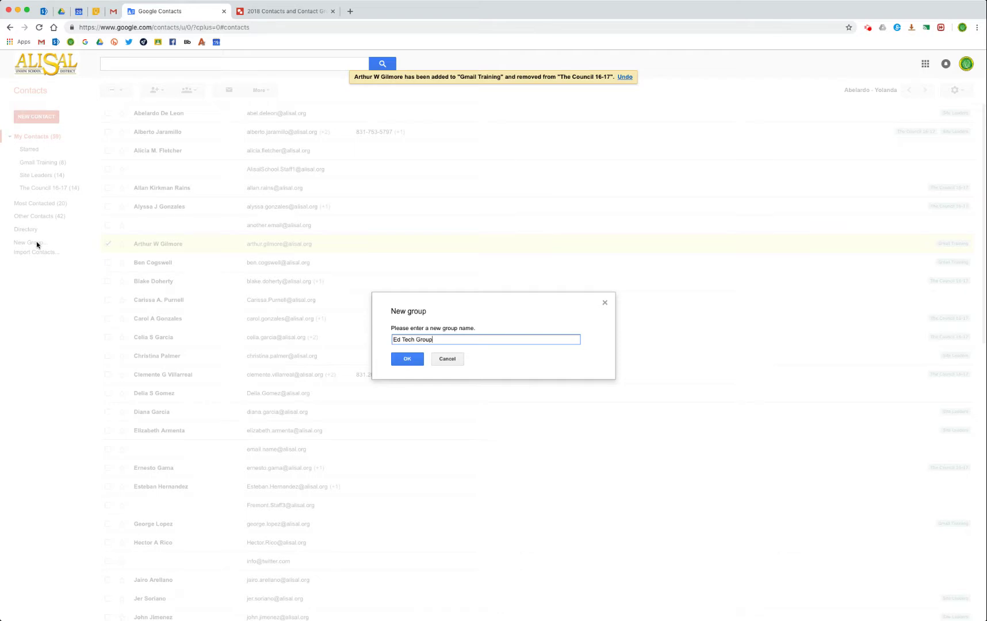
left_click(408, 359)
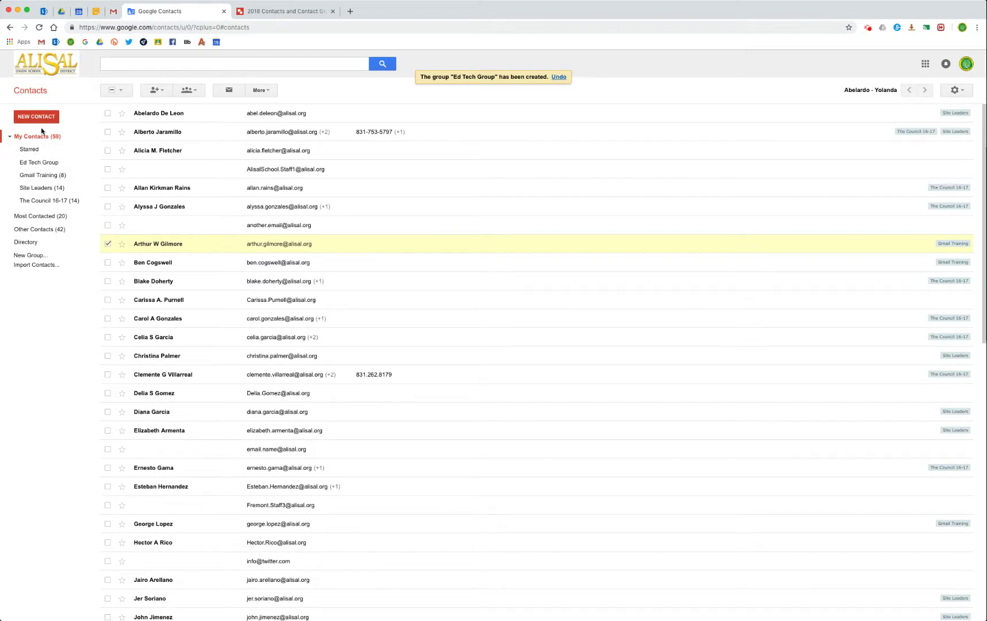
left_click(40, 166)
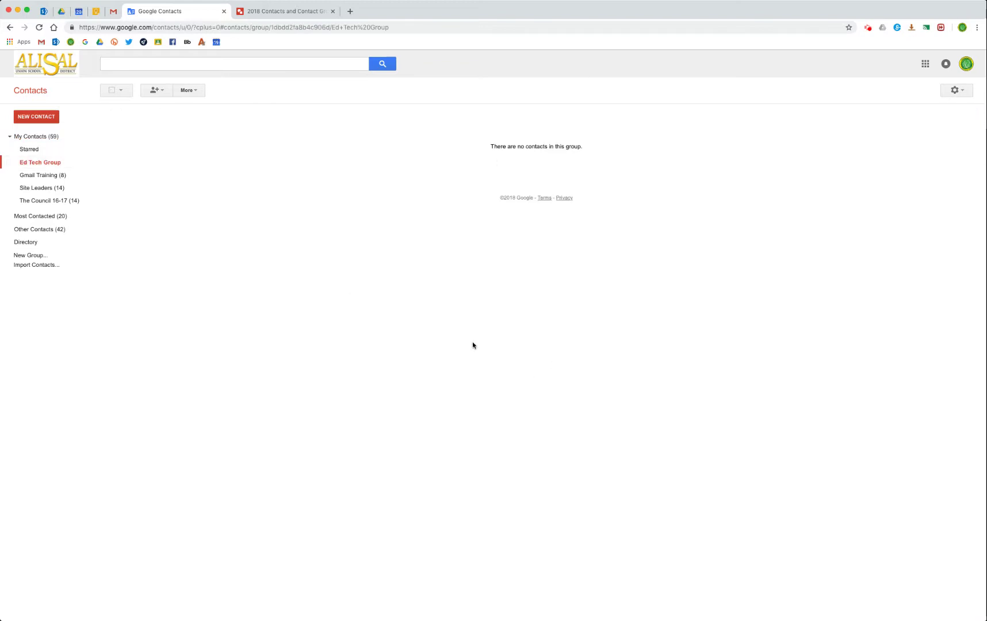
Add four autocompleted contacts, including the shared ED Tech account, to Ed Tech Group.
left_click(155, 90)
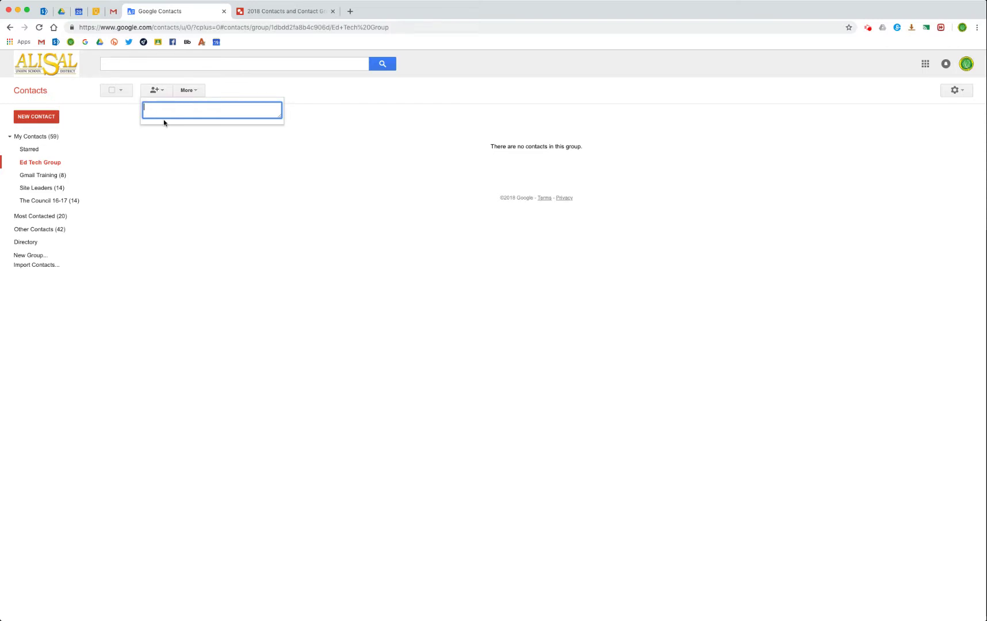
type("george")
key("Return")
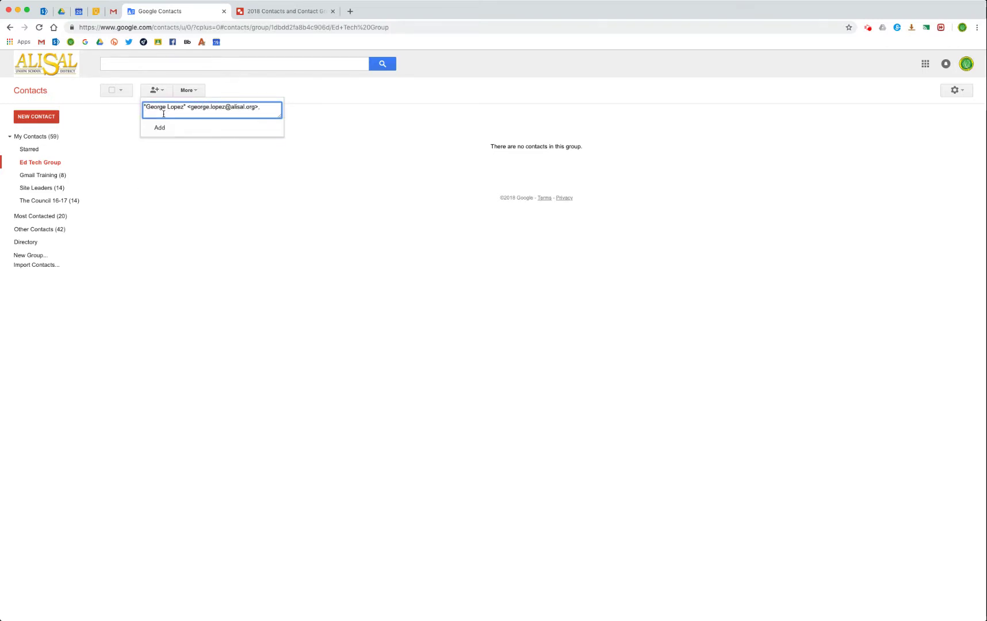
type("celi")
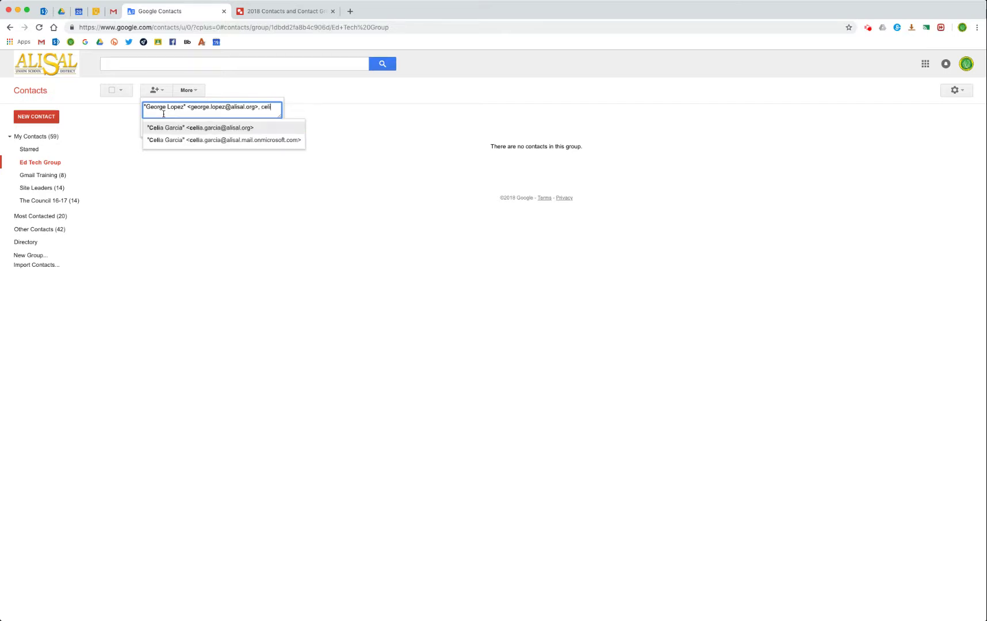
key("Return")
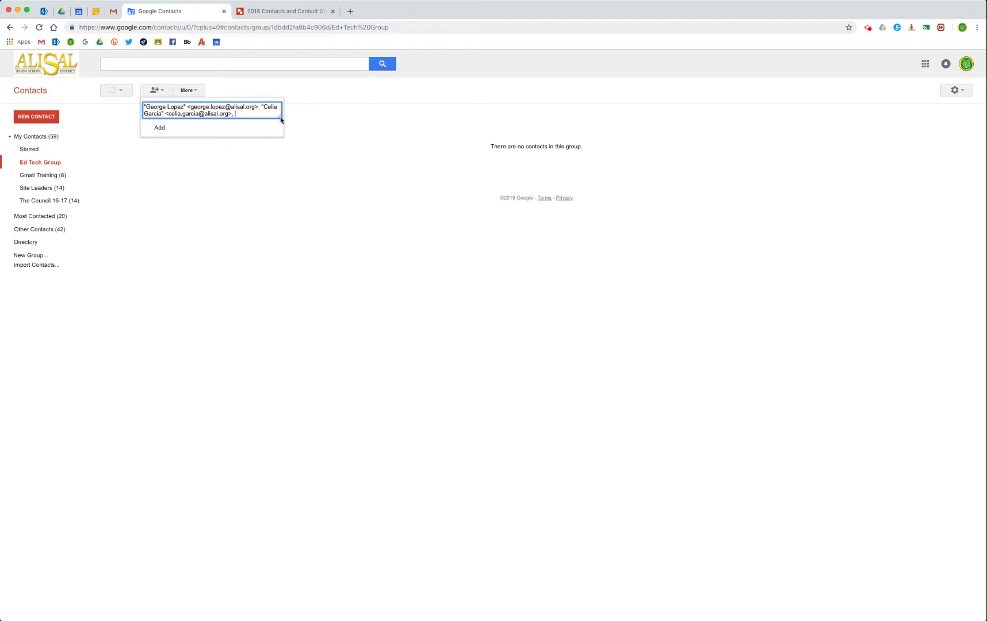
left_click_drag(281, 119, 341, 171)
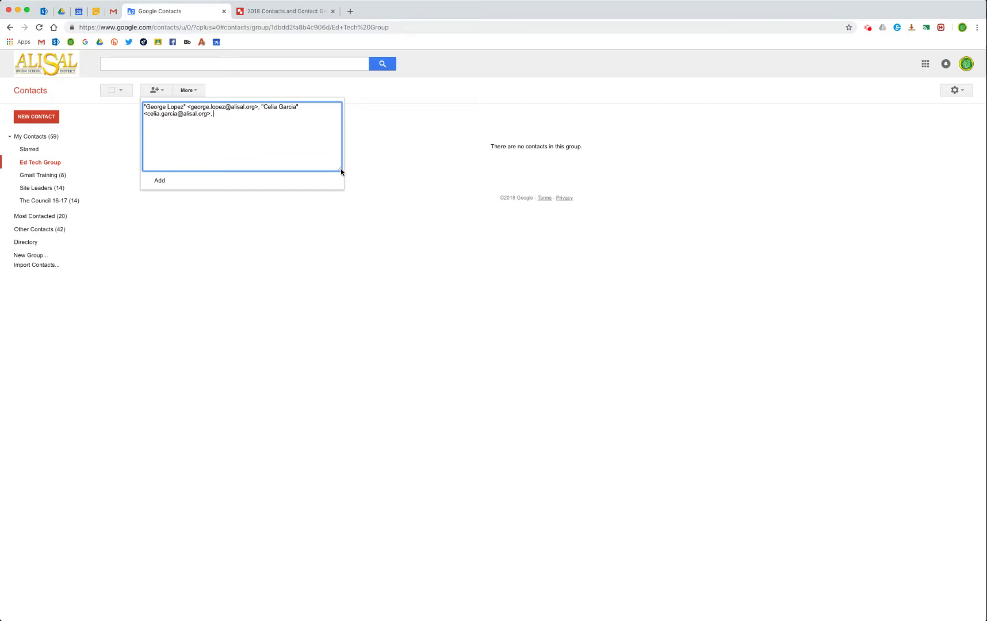
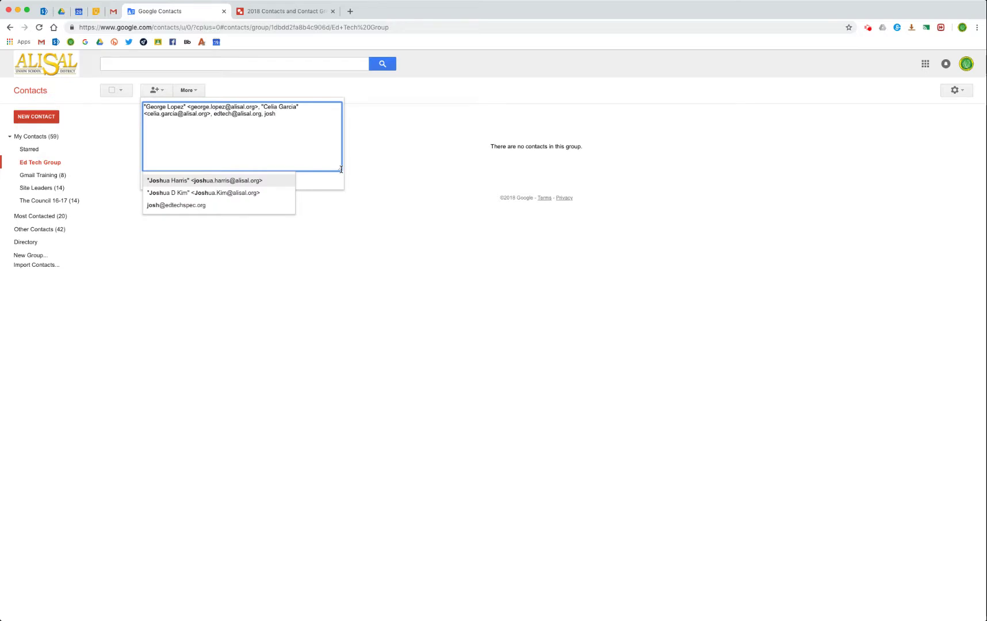
key("Return")
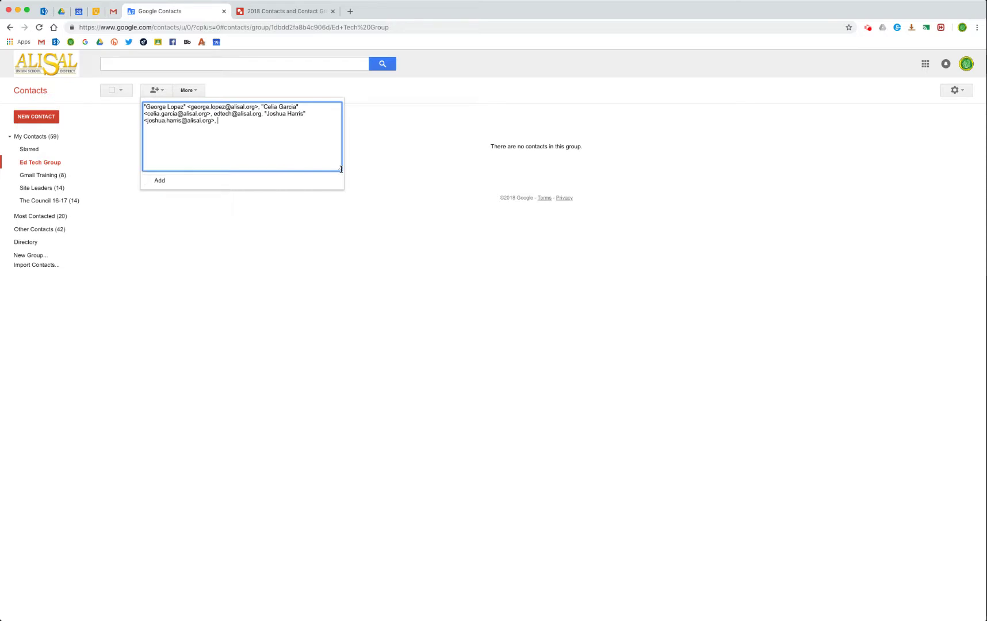
left_click(158, 182)
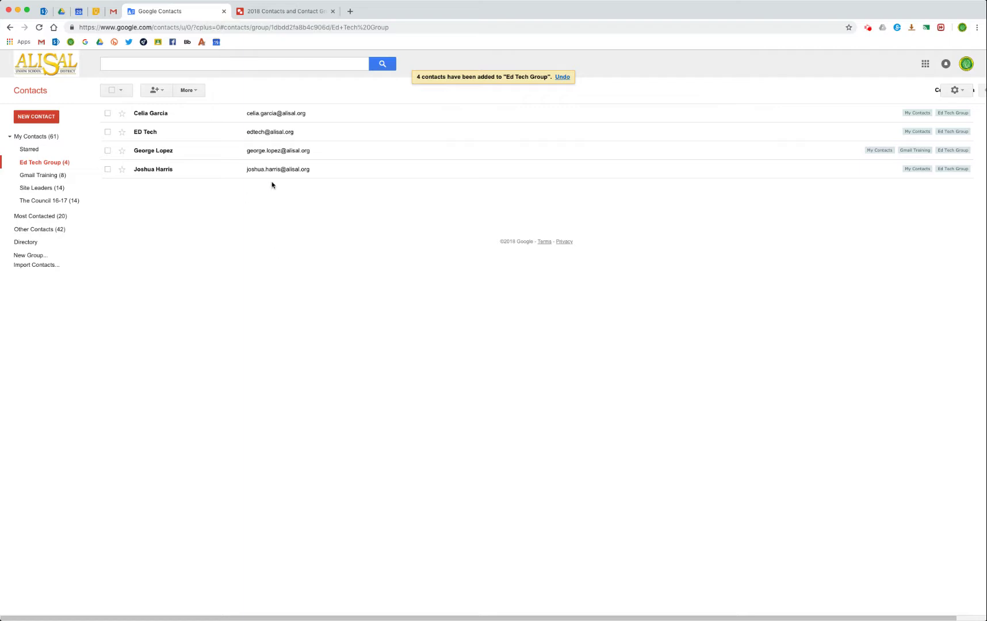
left_click(154, 90)
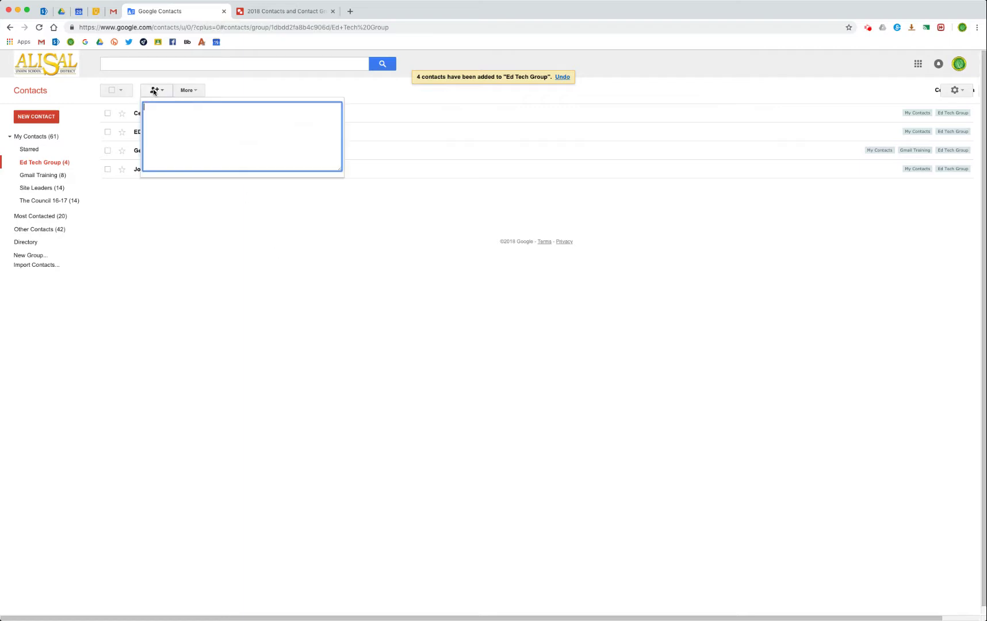
Add a Most Contacted contact to Ed Tech Group via the Groups menu, making five members.
left_click(164, 239)
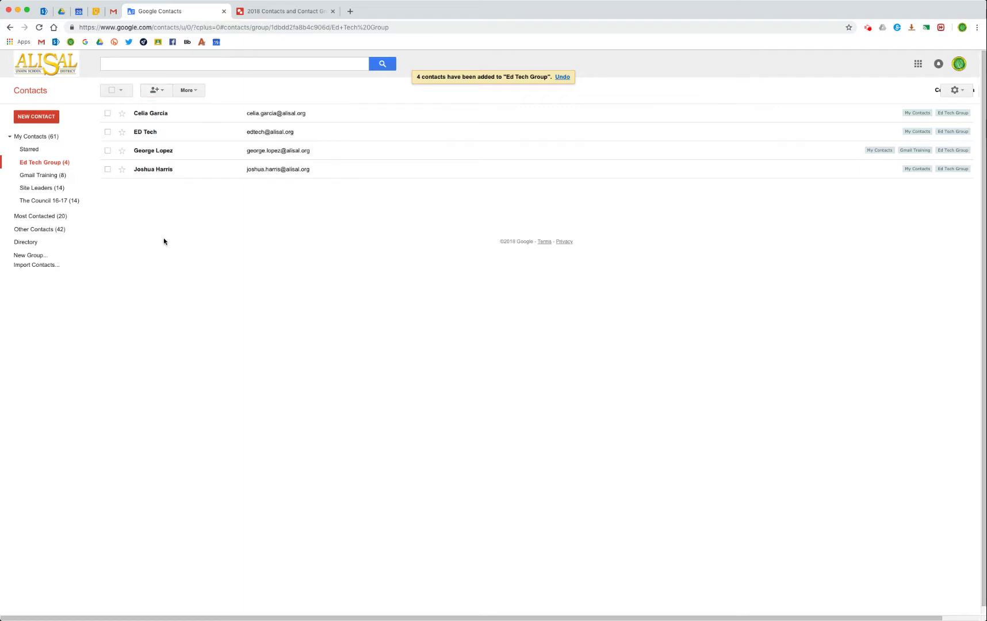
left_click(35, 217)
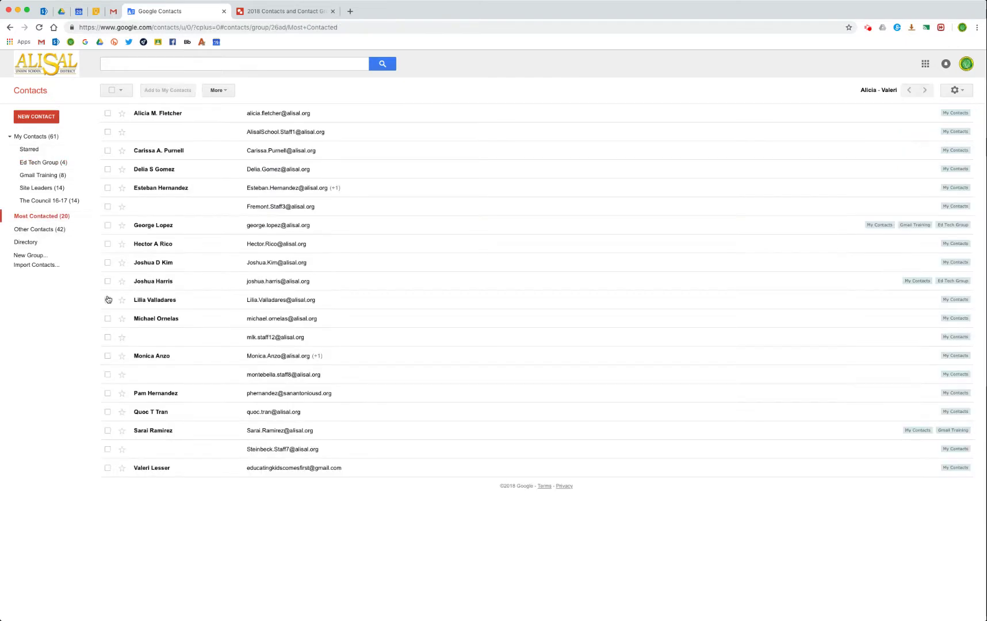
left_click(107, 356)
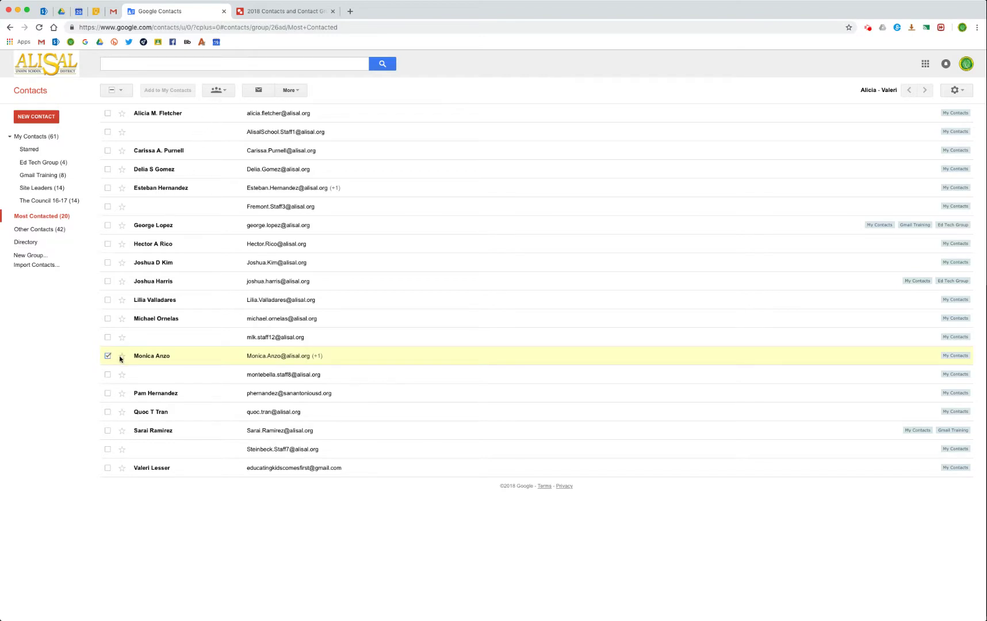
left_click(219, 91)
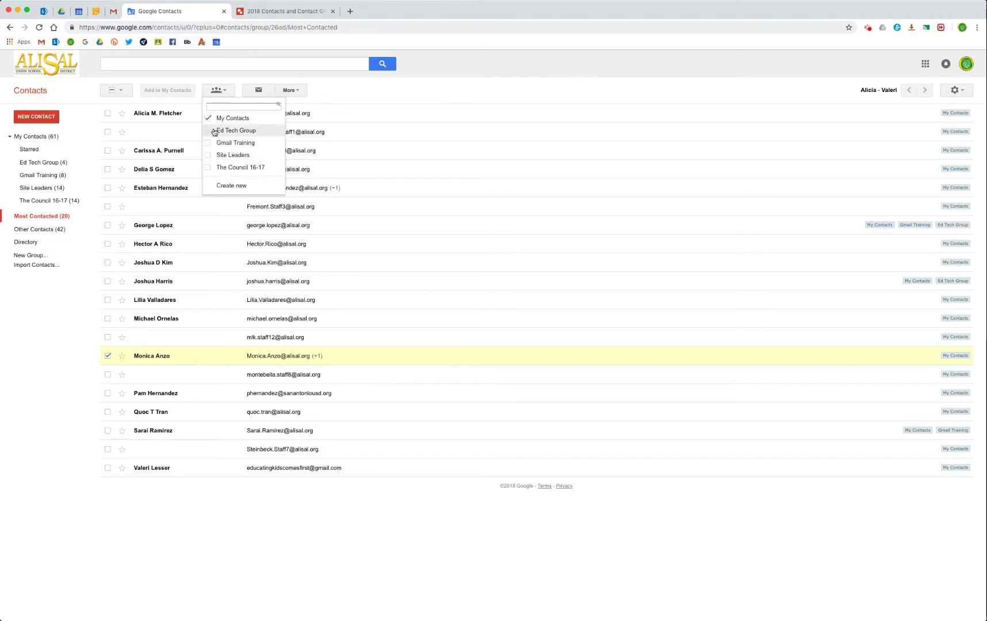
left_click(214, 133)
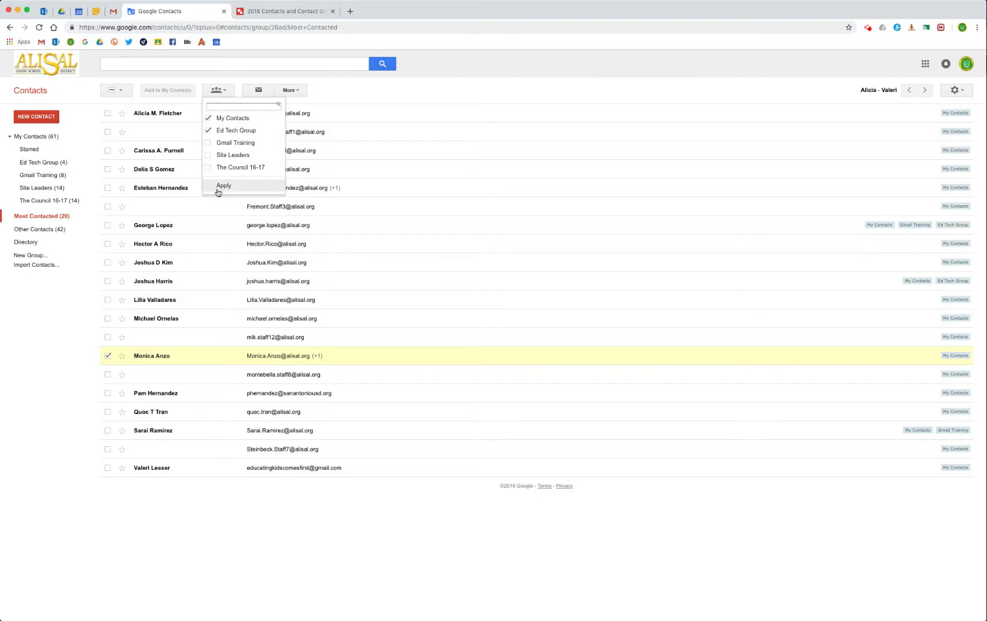
left_click(219, 190)
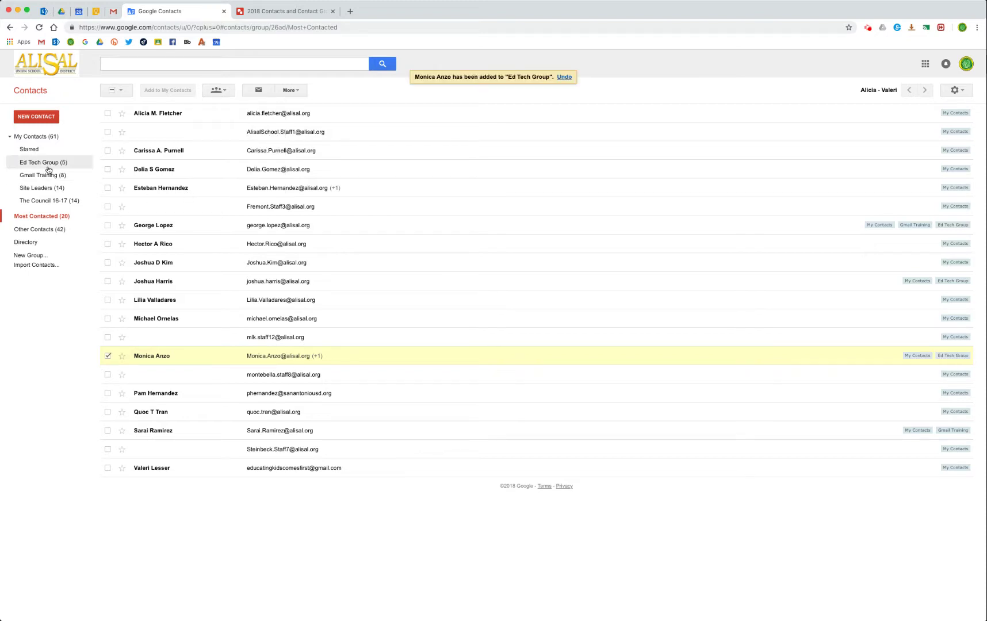
left_click(48, 167)
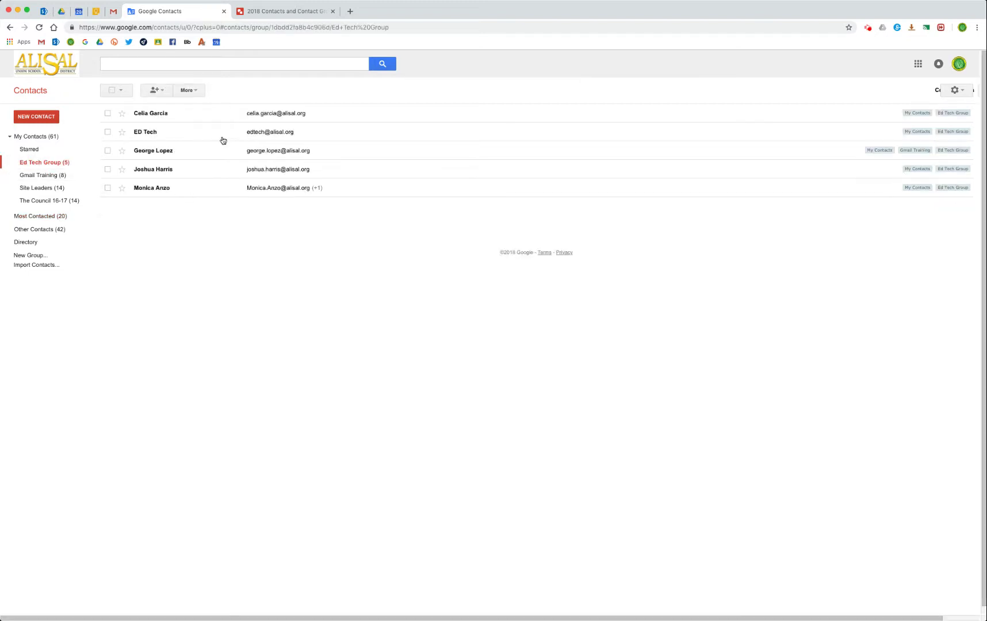
Address a new Gmail message to Ed Tech Group, then close it as a draft.
left_click(113, 11)
left_click(844, 72)
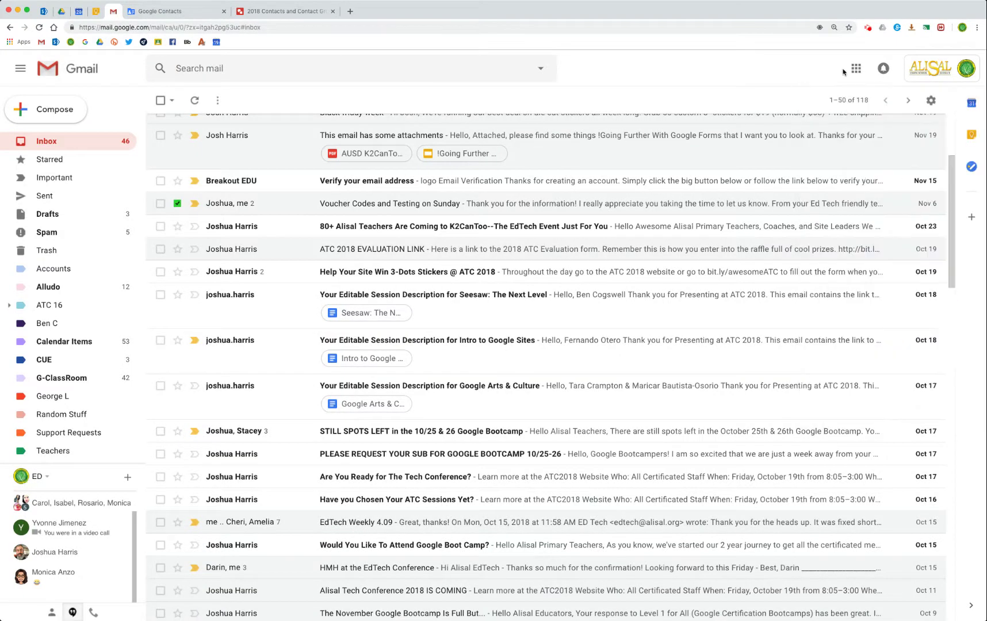
left_click(62, 115)
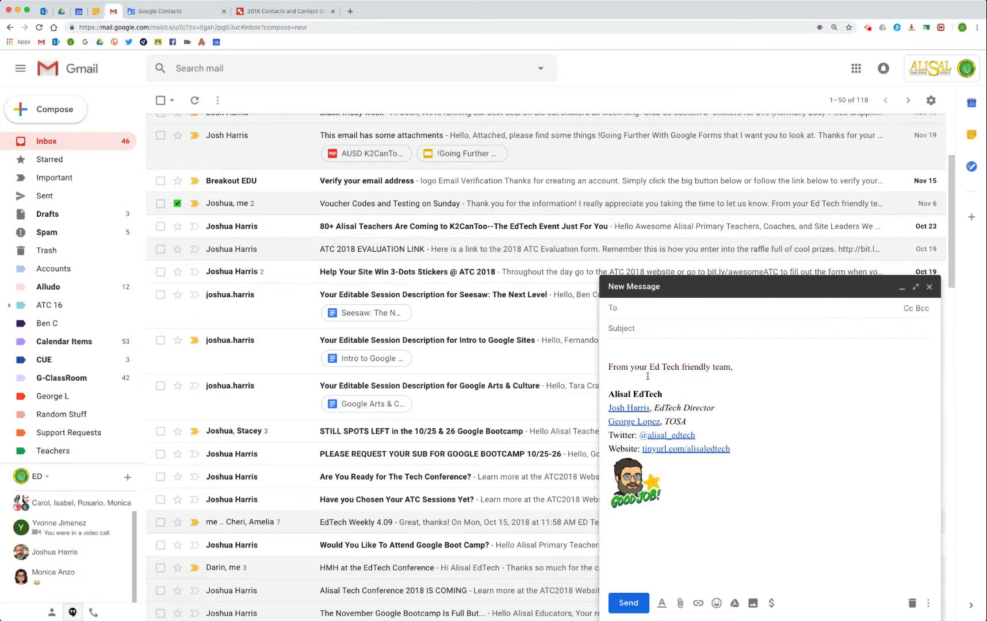
type("Ed Tech")
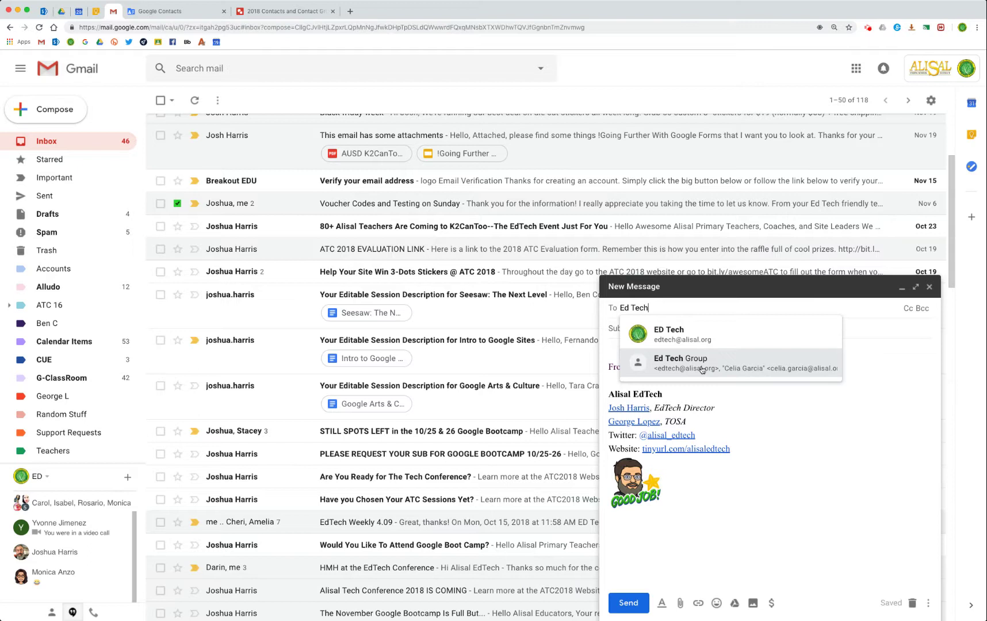
left_click(702, 370)
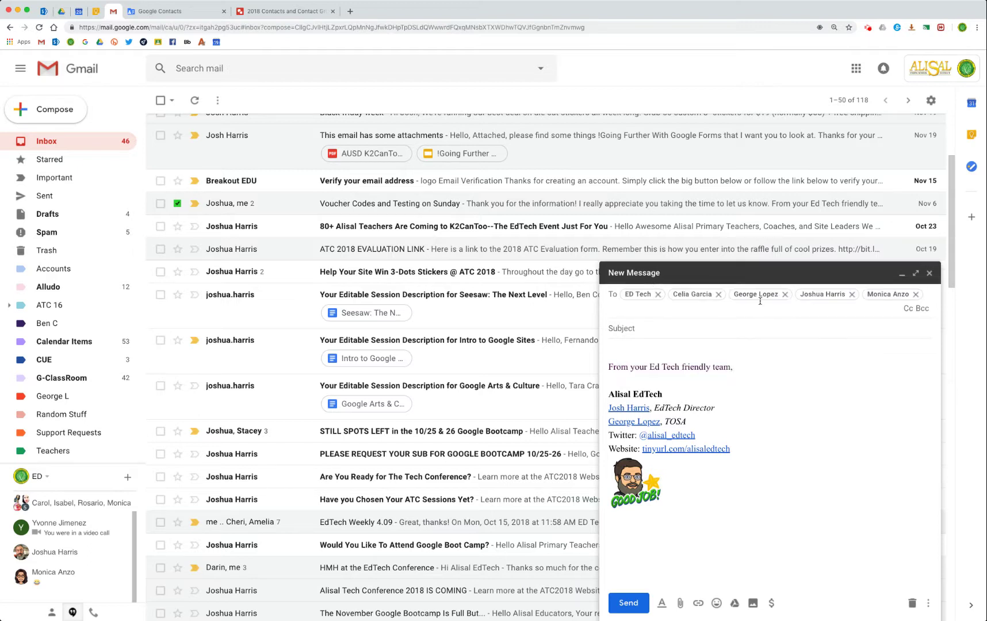
left_click(934, 279)
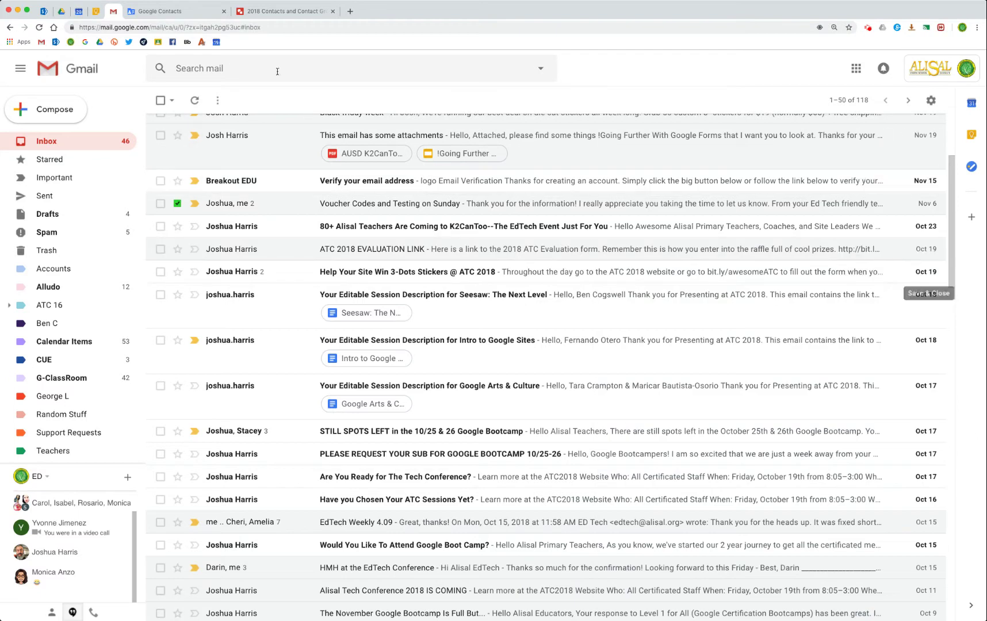
left_click(77, 11)
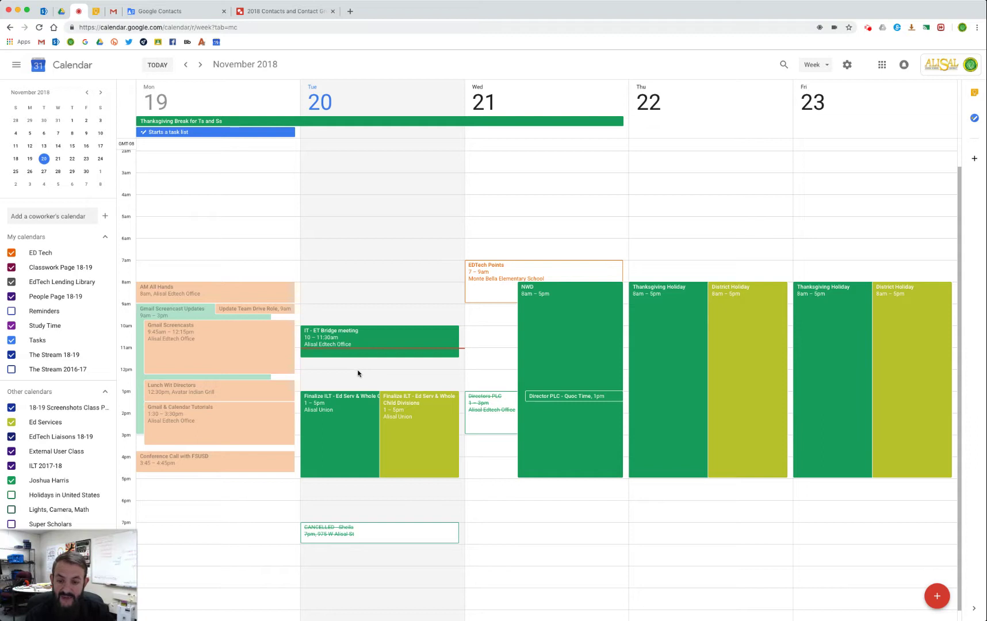
Create an 'Ed Tech Group Meeting' event at noon on Nov 20 and search 'Ed Tech' for guests.
left_click_drag(358, 369, 358, 387)
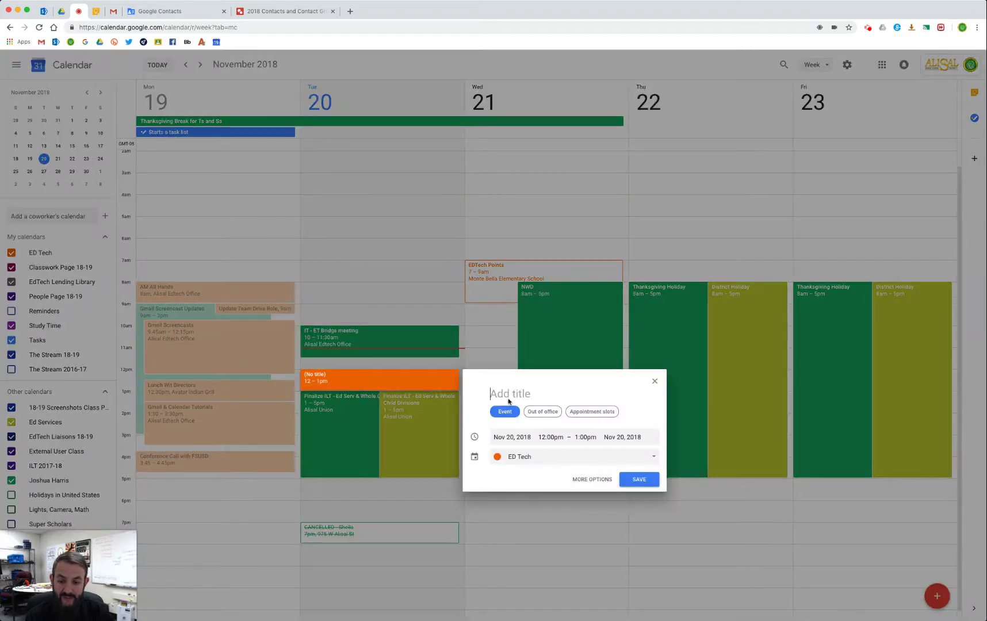
type("Ed Te")
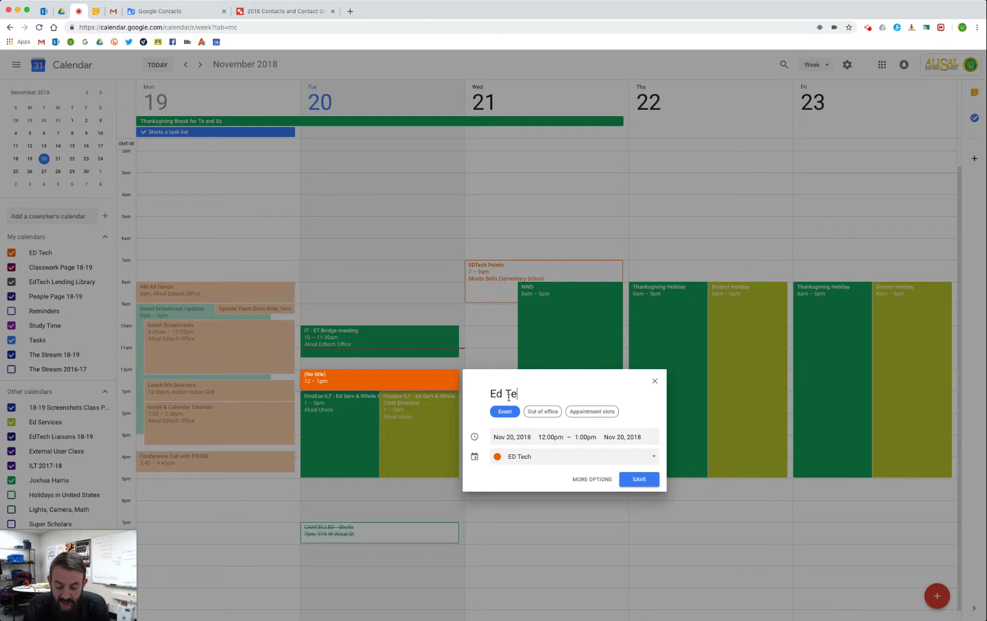
type("ch Group Meeti")
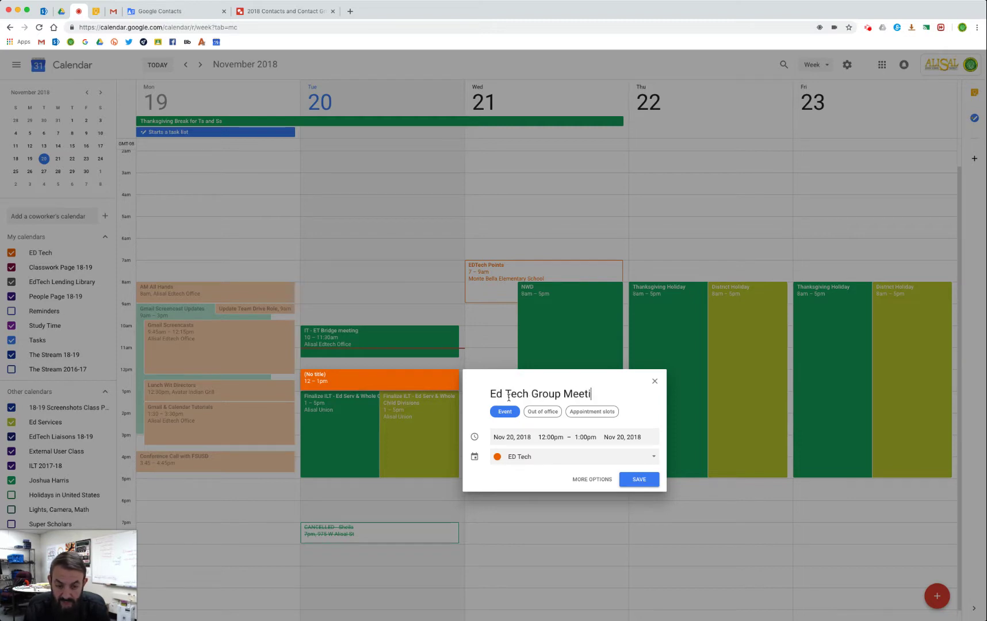
type("ng")
left_click(584, 481)
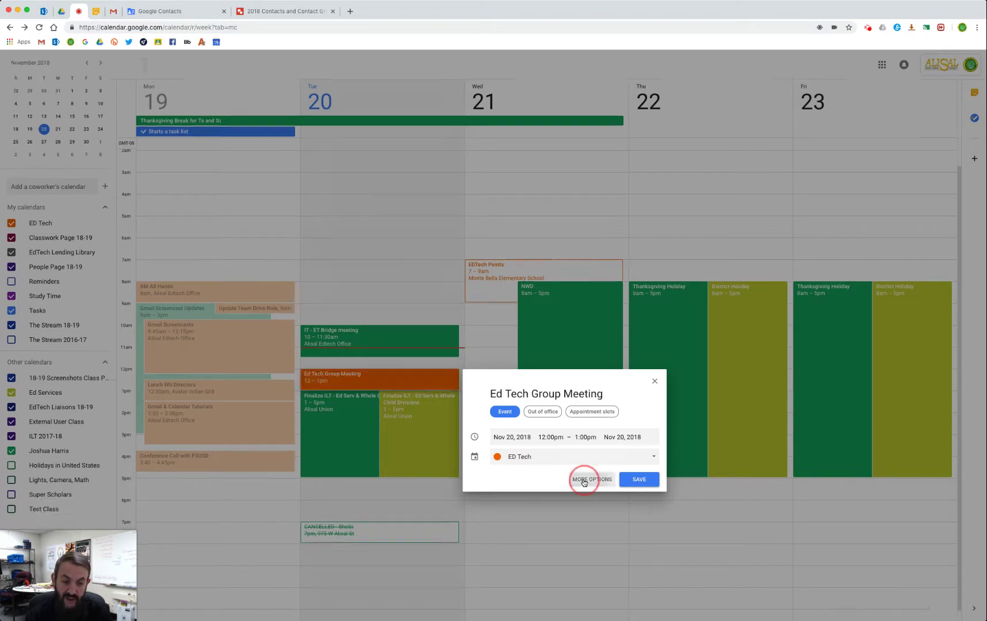
left_click(398, 170)
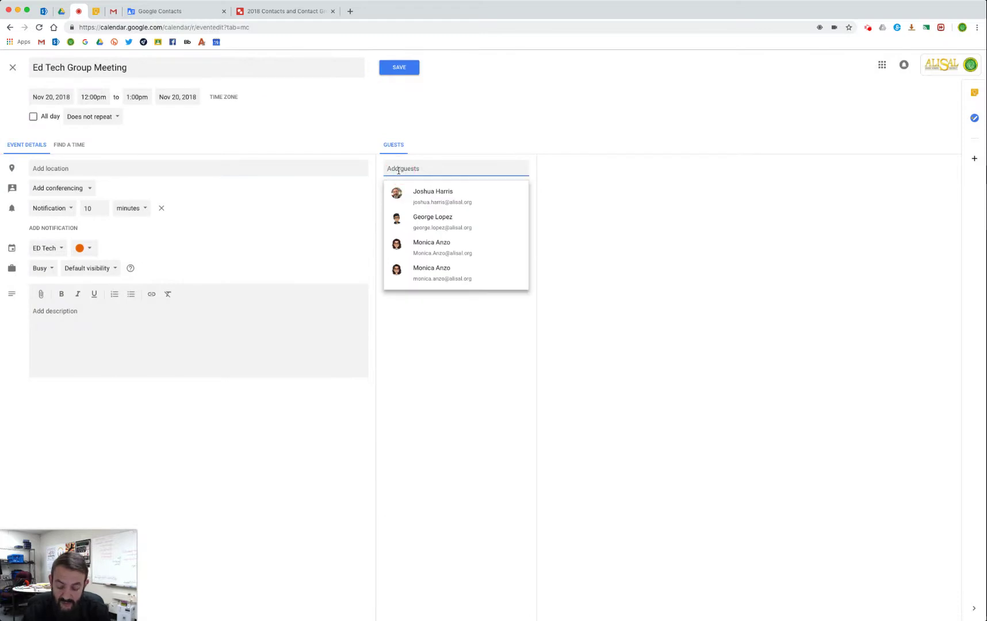
type("Ed Tech")
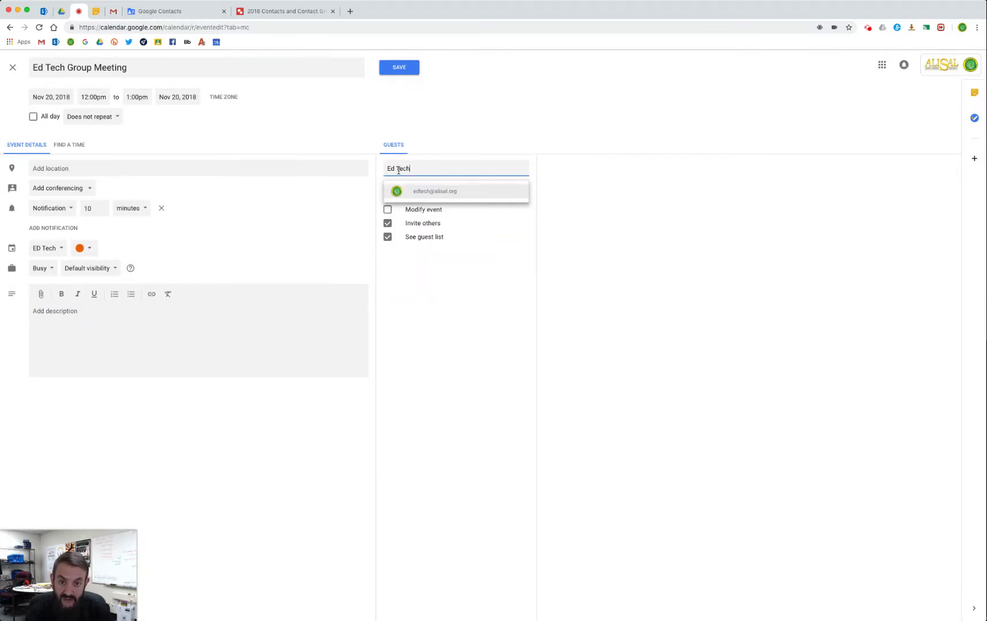
type(" G")
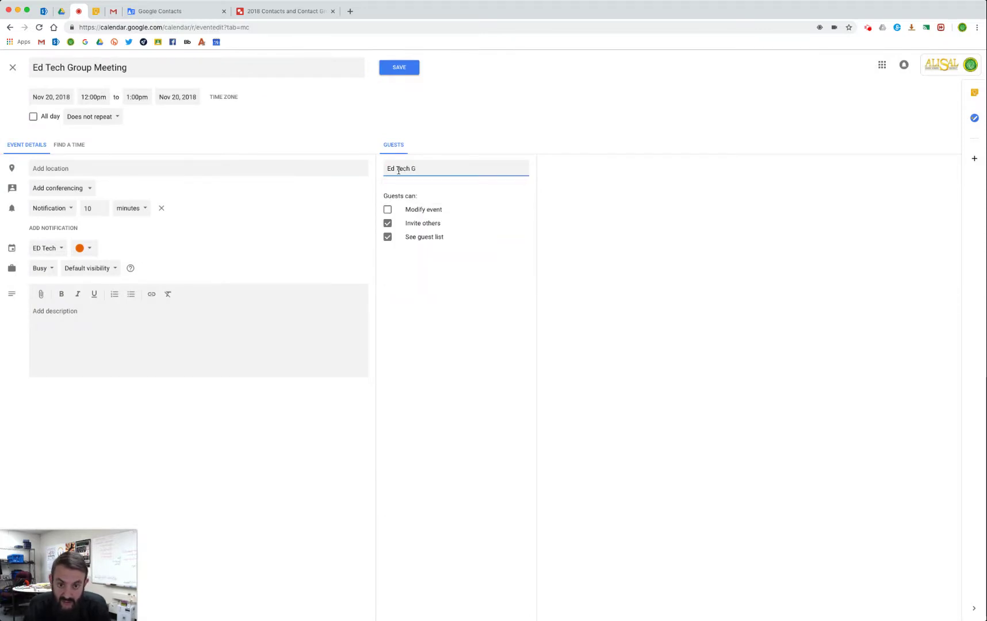
key("BackSpace")
key("BackSpace")
key("BackSpace")
key("BackSpace")
key("BackSpace")
key("BackSpace")
key("BackSpace")
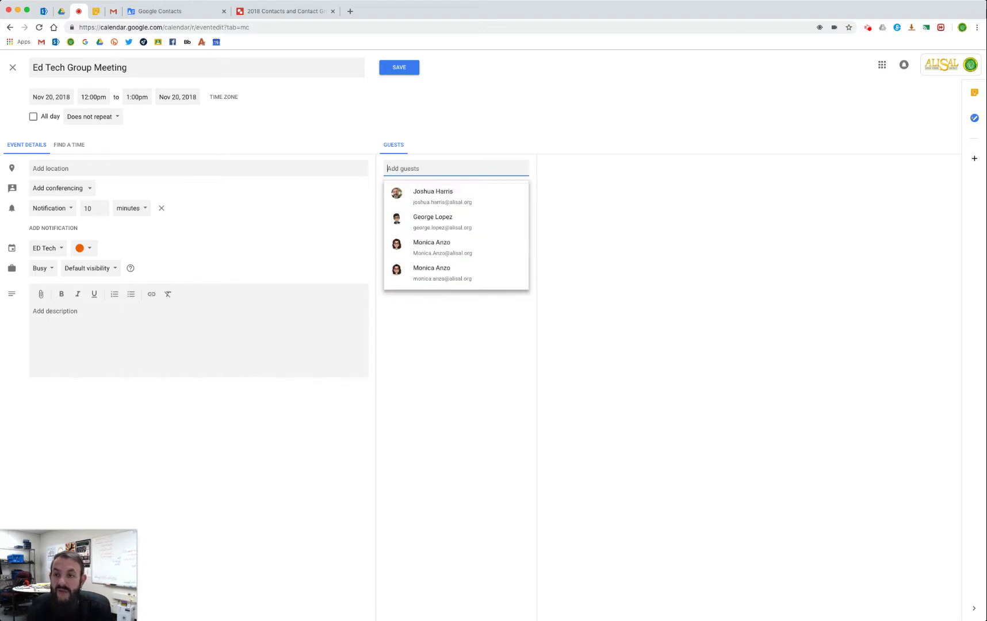
After reloading, title an event 'Ed Tech Group', invite Ed Tech Group as guests, then discard it.
left_click(39, 28)
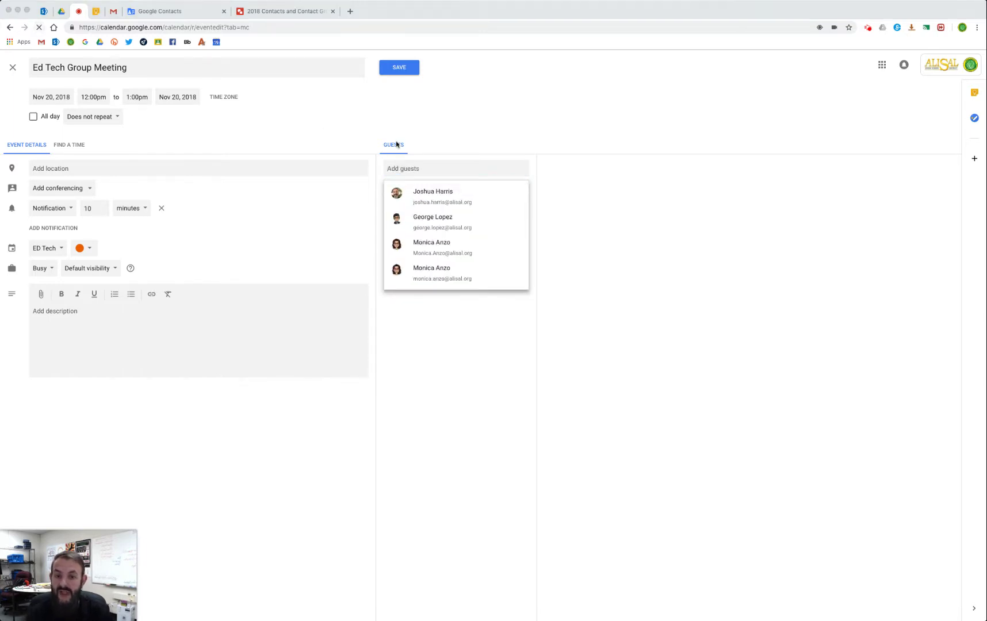
left_click(554, 200)
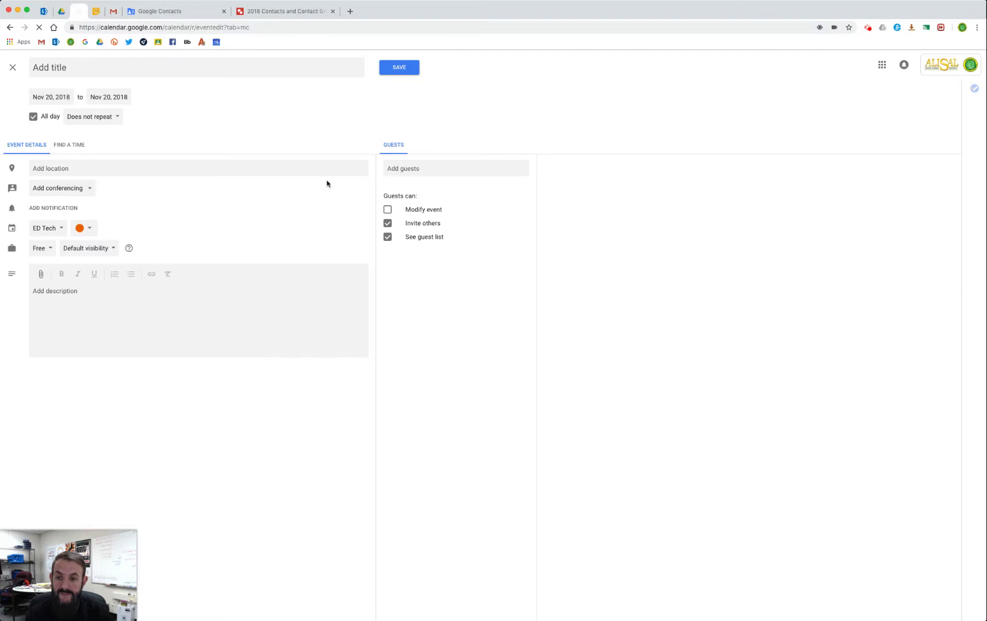
left_click(158, 72)
type("Ed T")
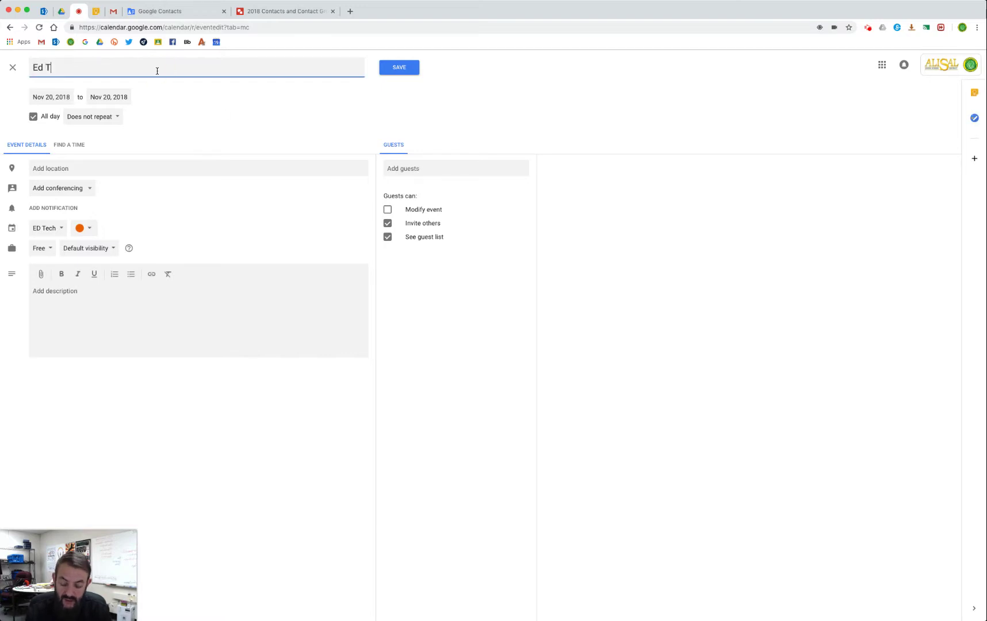
type("ech Group")
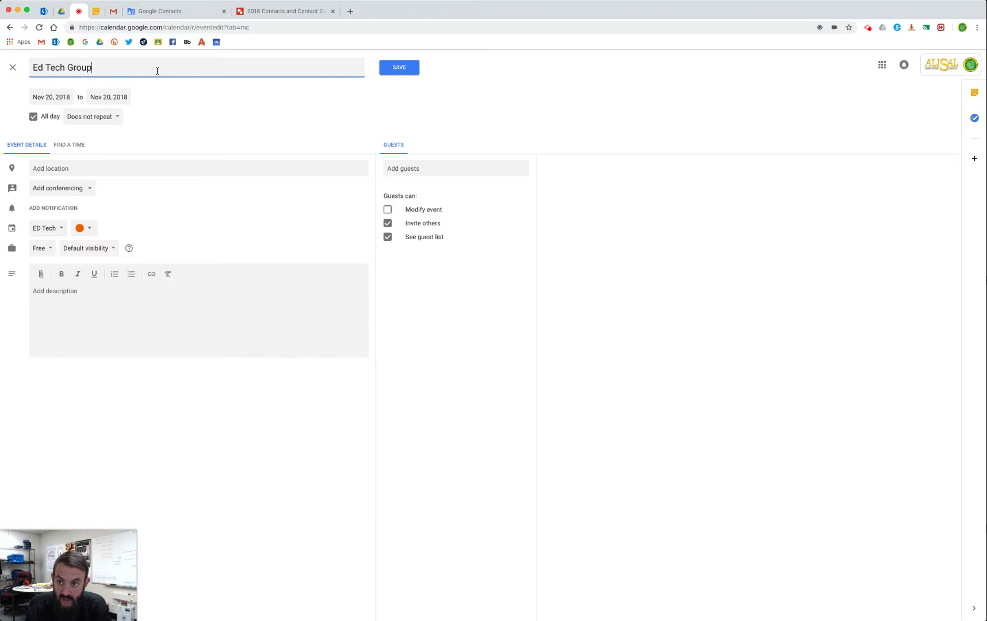
left_click(389, 168)
type("E")
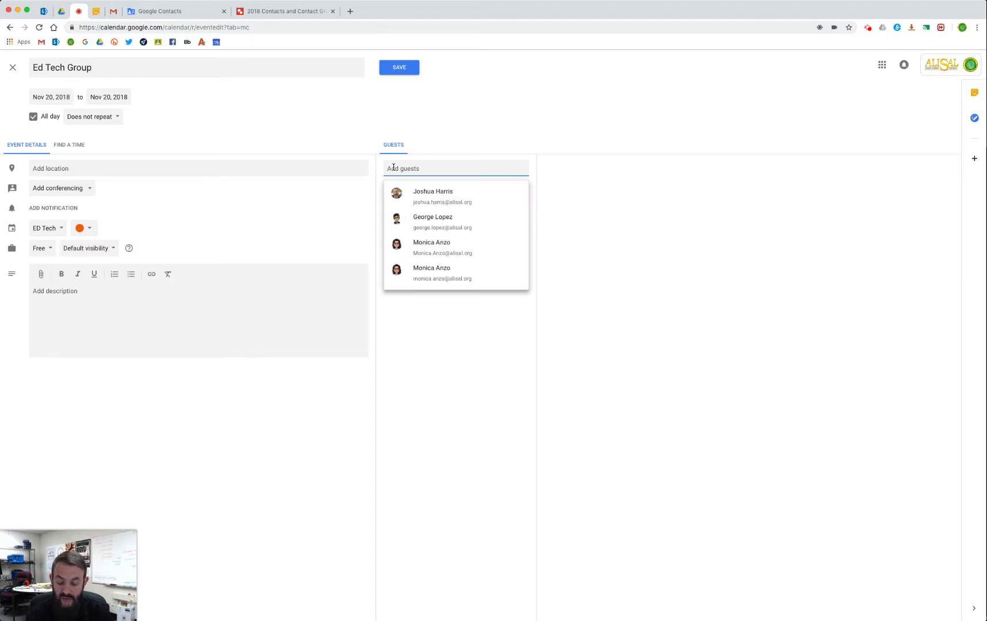
type("d")
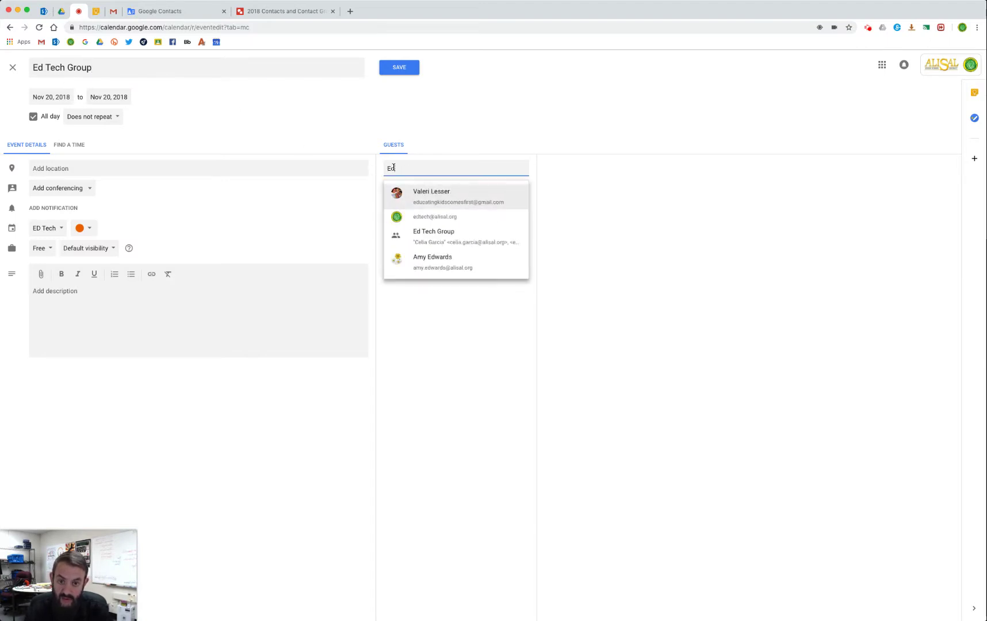
type(" Tech")
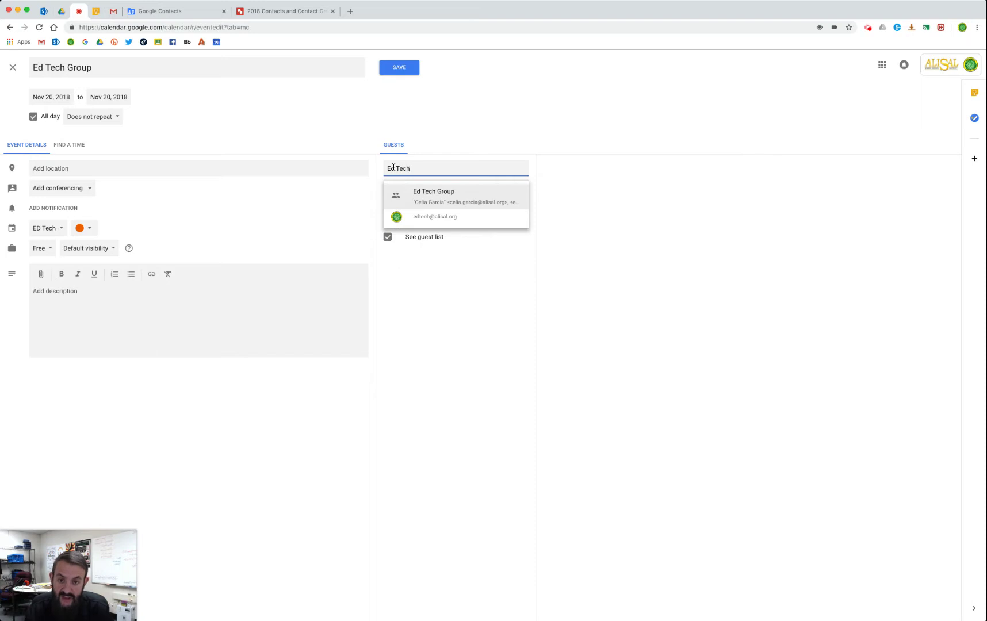
left_click(434, 196)
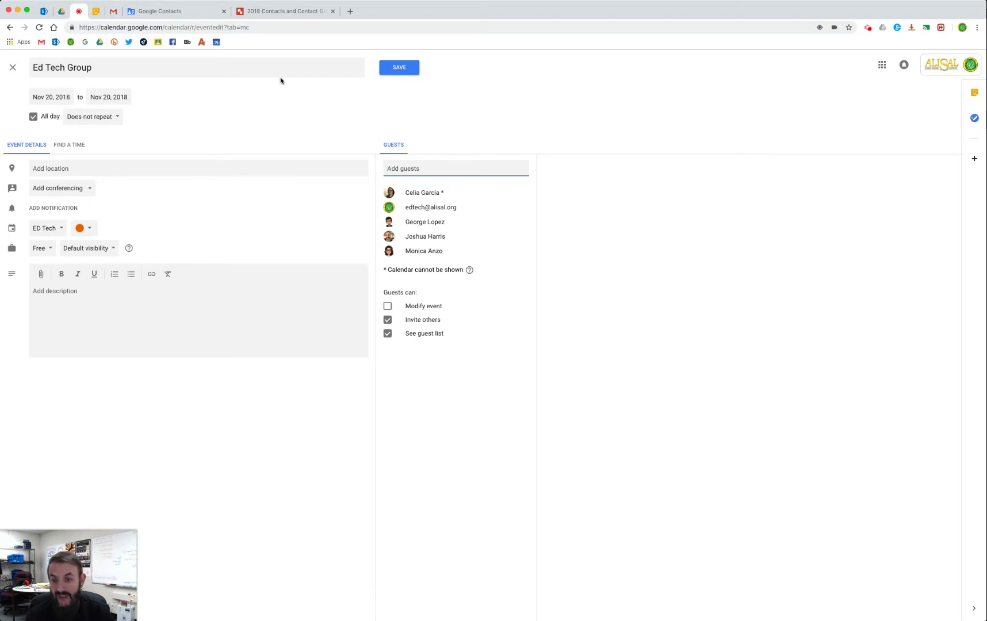
left_click(12, 68)
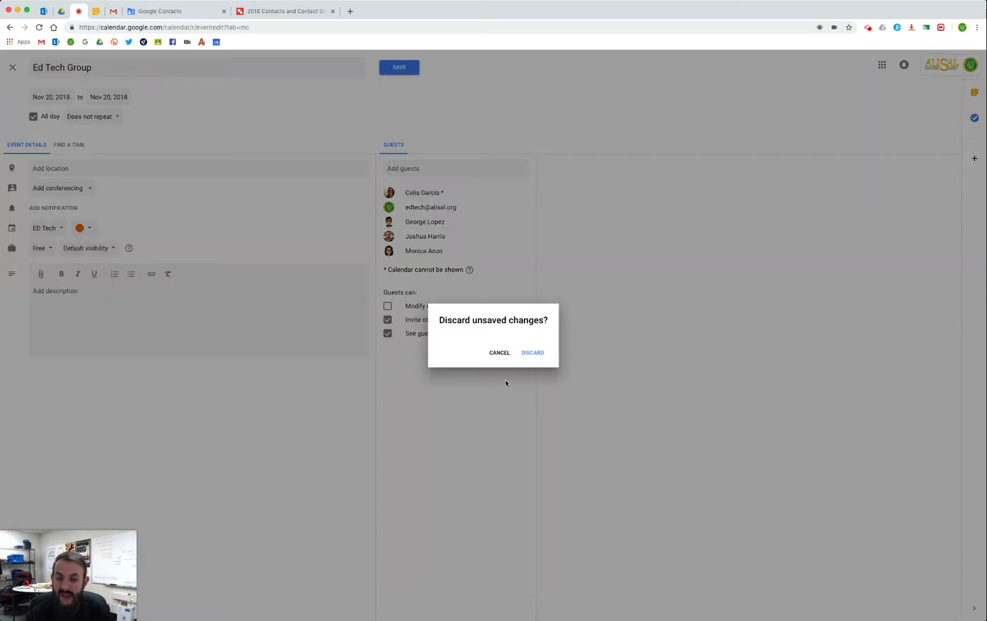
left_click(532, 354)
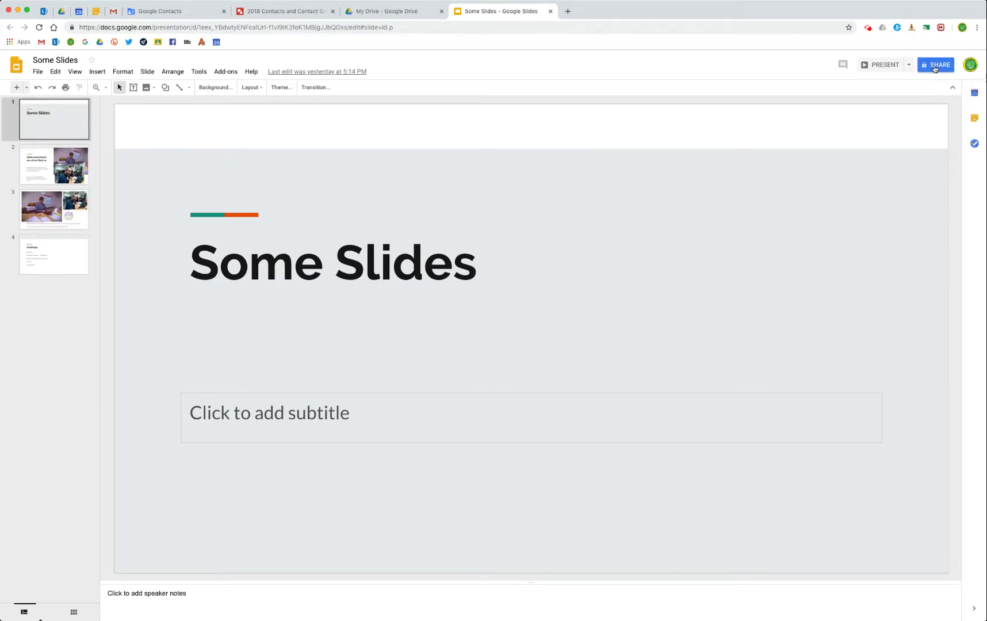
Add 'Ed Tech Group (5 contacts)' as people in the Some Slides share box.
left_click(935, 66)
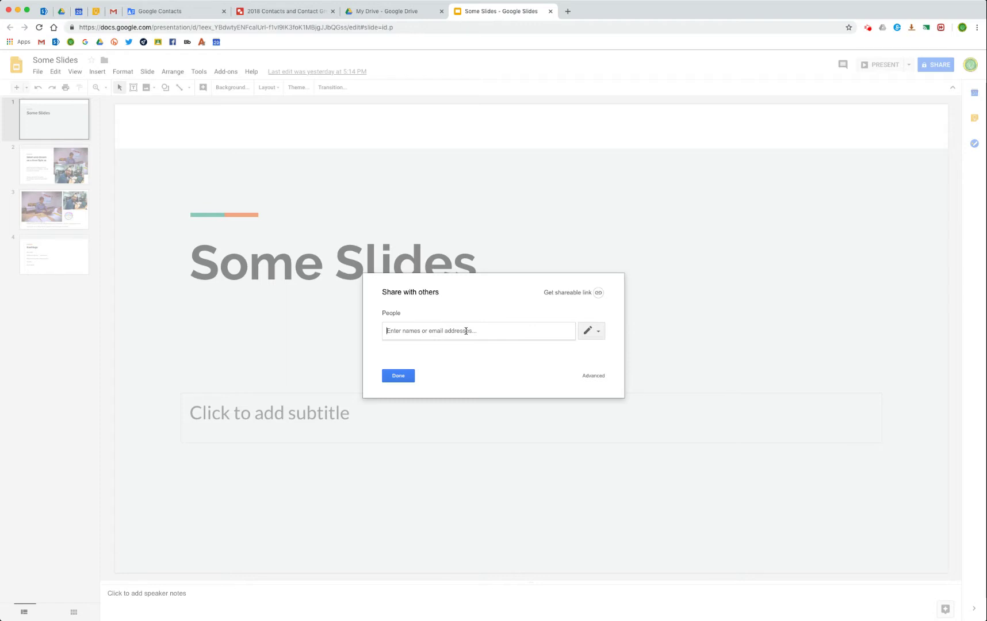
type("ed tech")
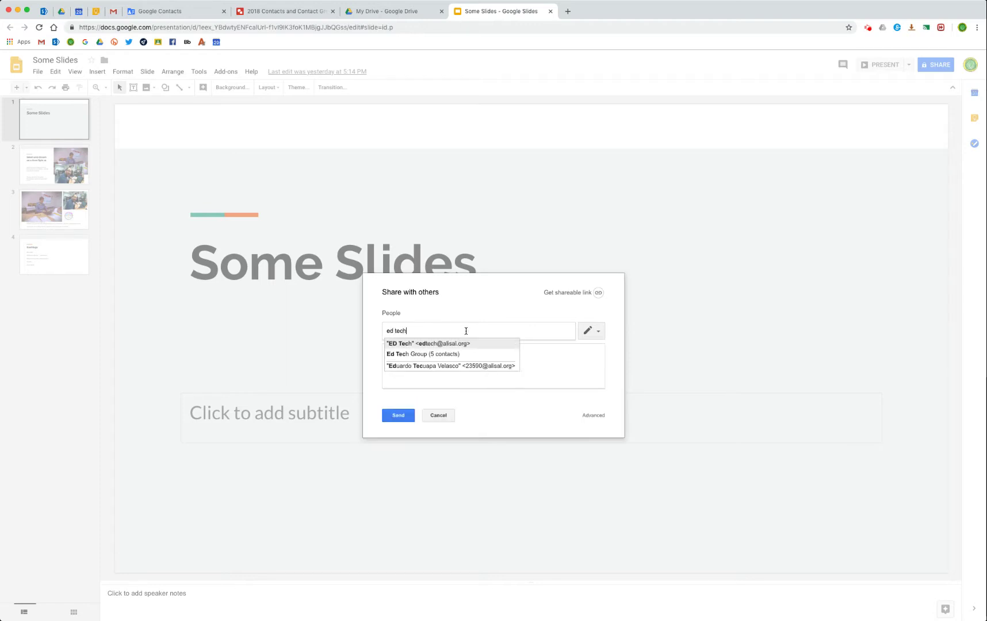
left_click(436, 354)
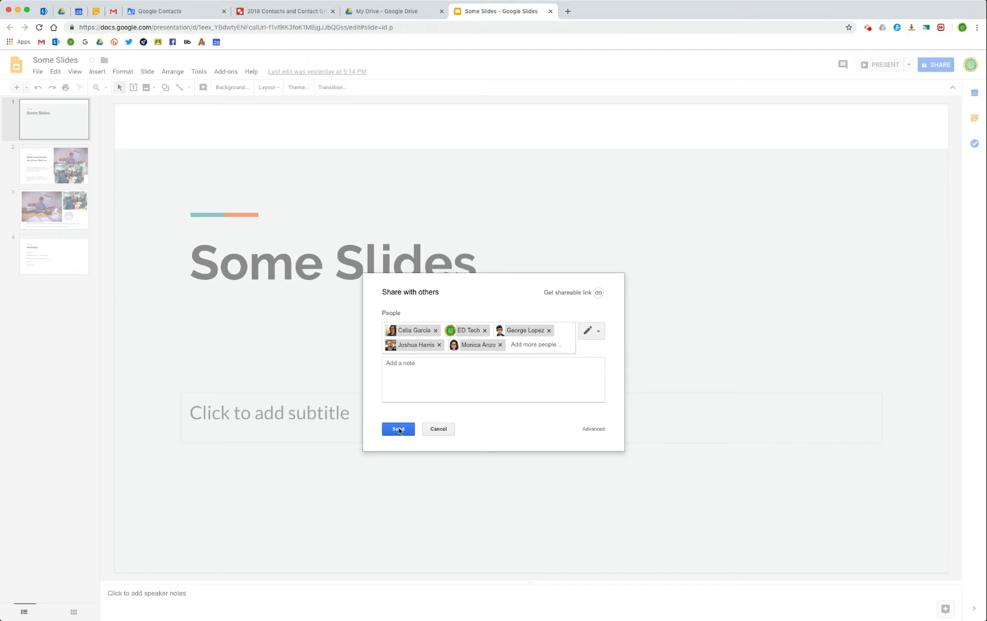
left_click(394, 15)
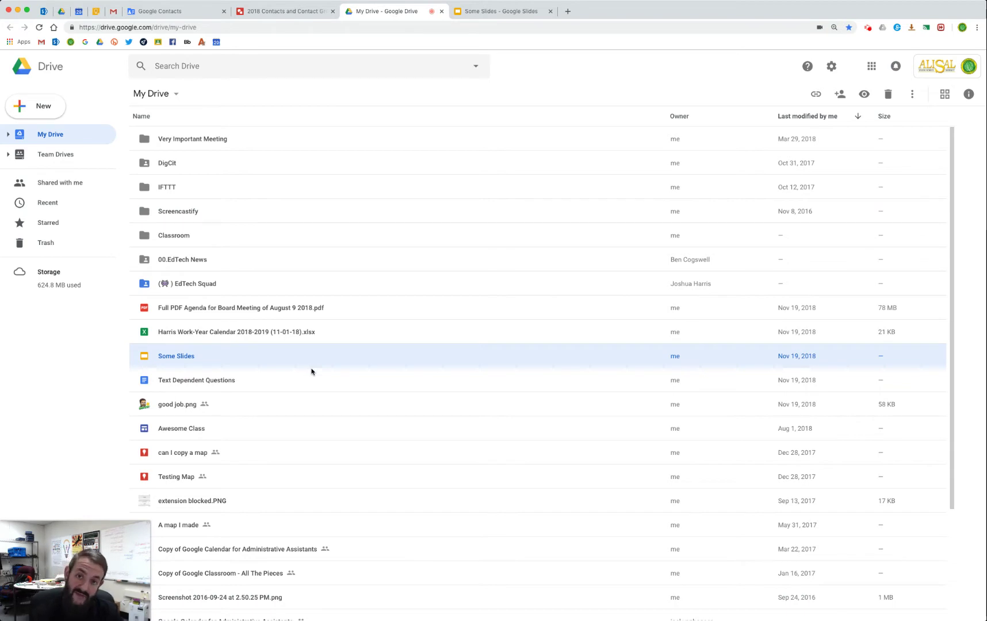
Select the good job.png file in My Drive, then return to Google Contacts.
left_click(232, 400)
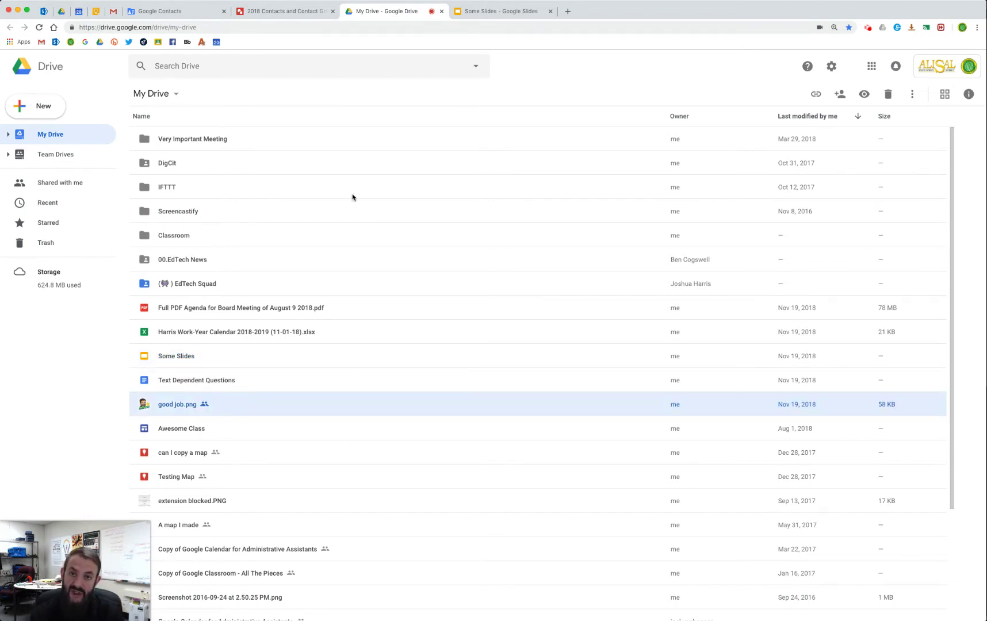
left_click(171, 12)
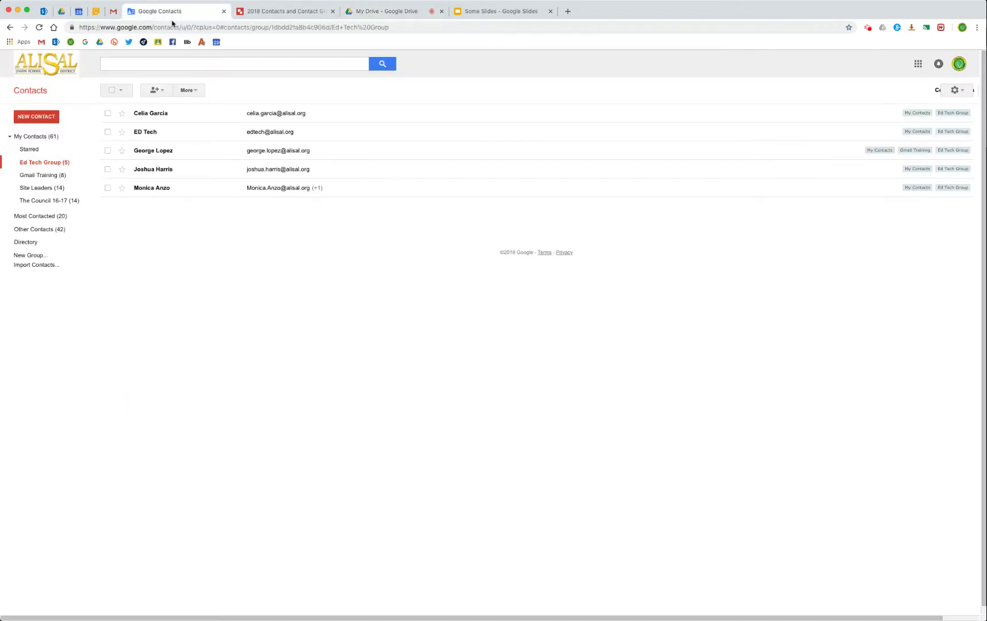
Remove the third and last contacts from Site Leaders, leaving 12 members.
left_click(50, 189)
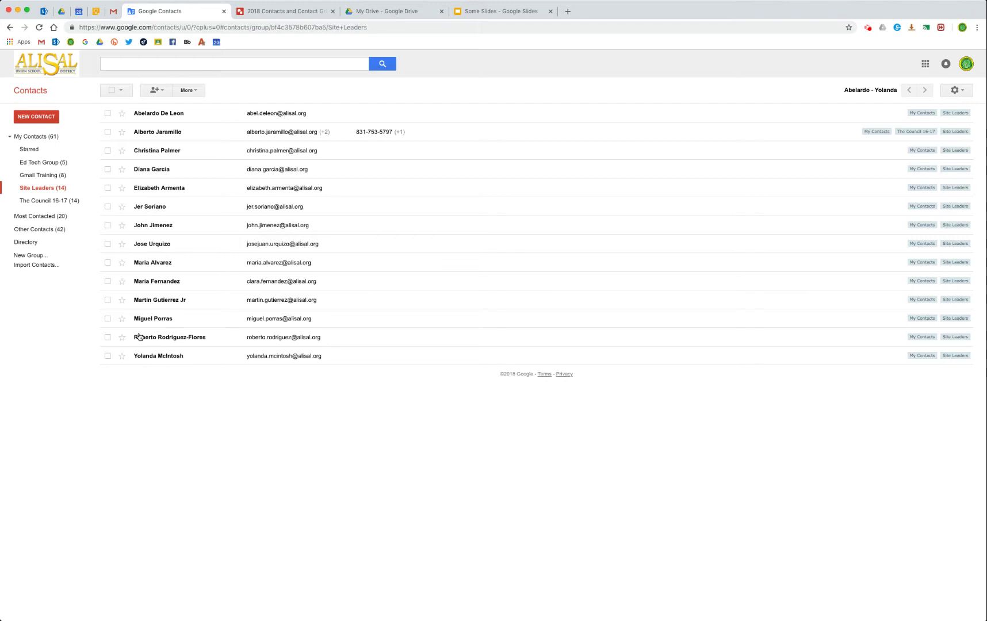
left_click(108, 151)
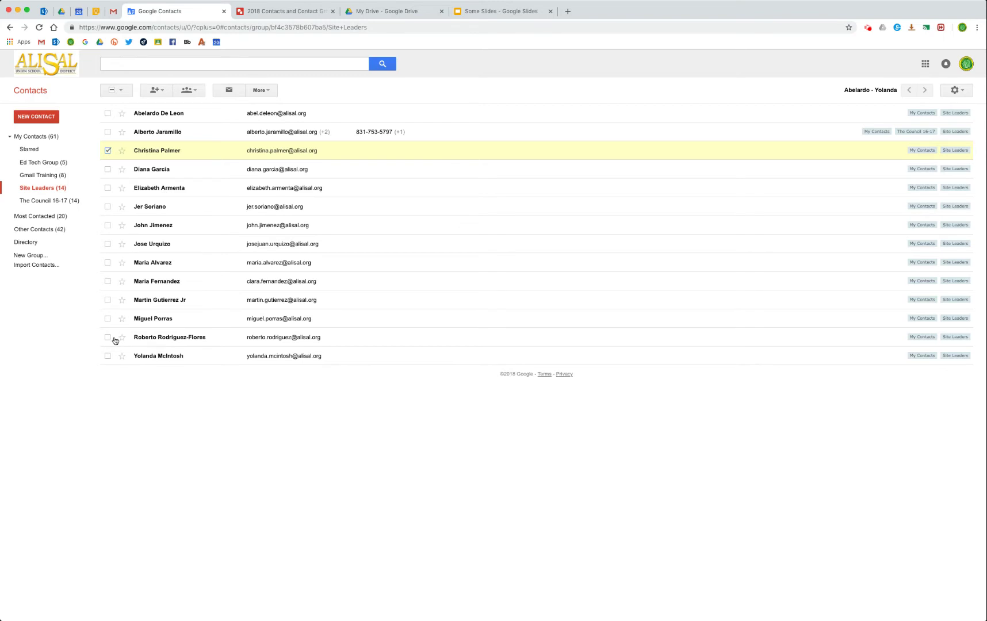
left_click(108, 356)
left_click(190, 91)
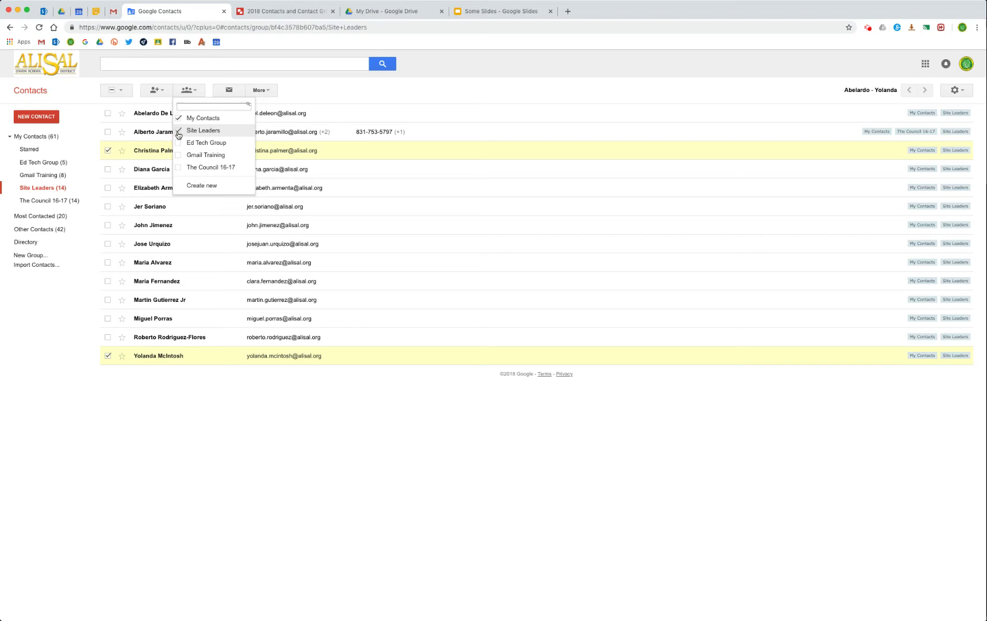
left_click(178, 135)
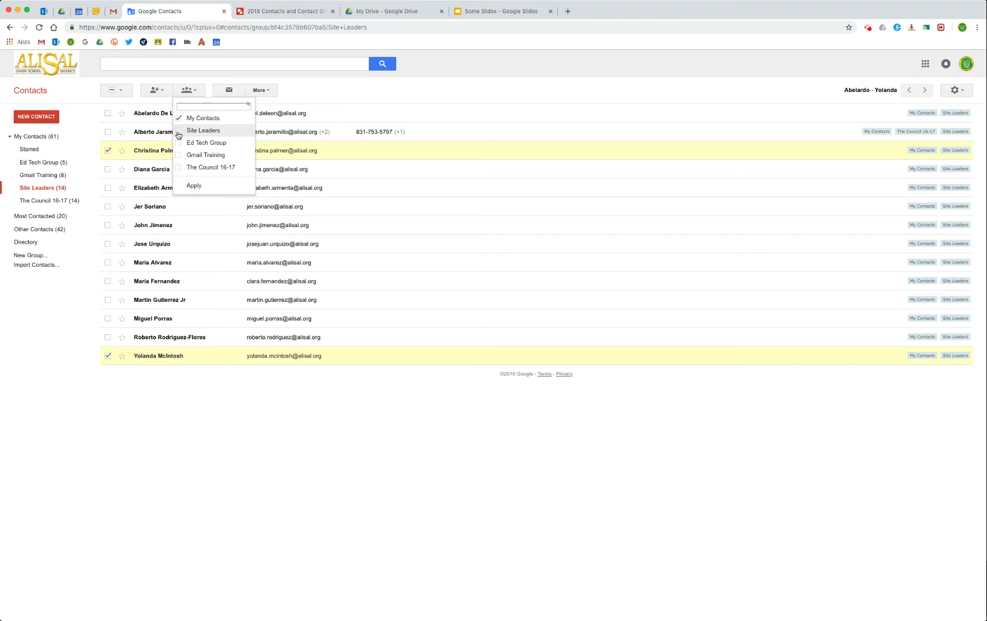
left_click(194, 186)
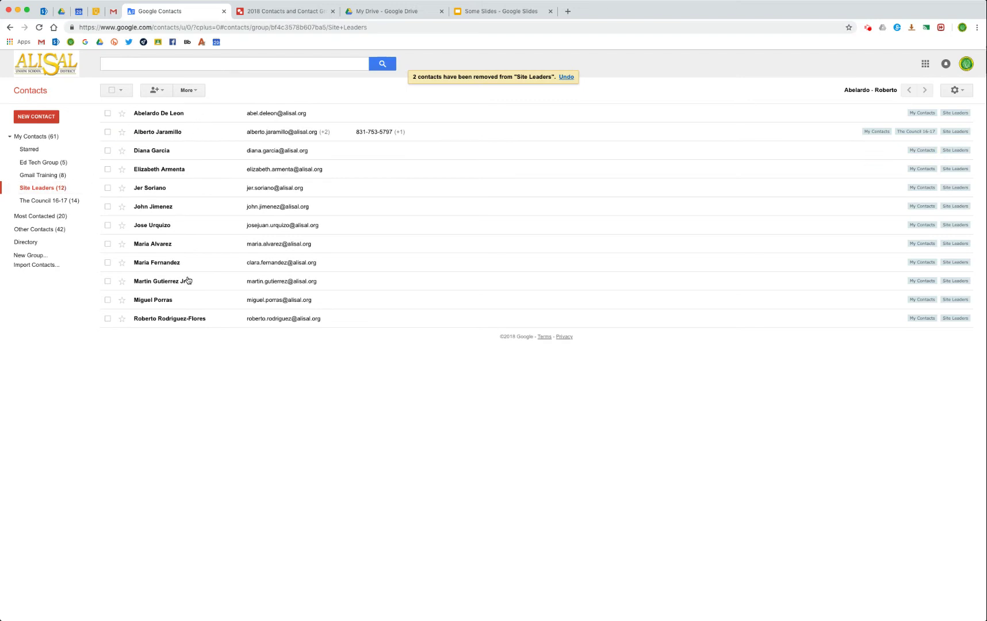
Inspect the first Site Leaders contact's More actions and group memberships without changing anything.
left_click(109, 113)
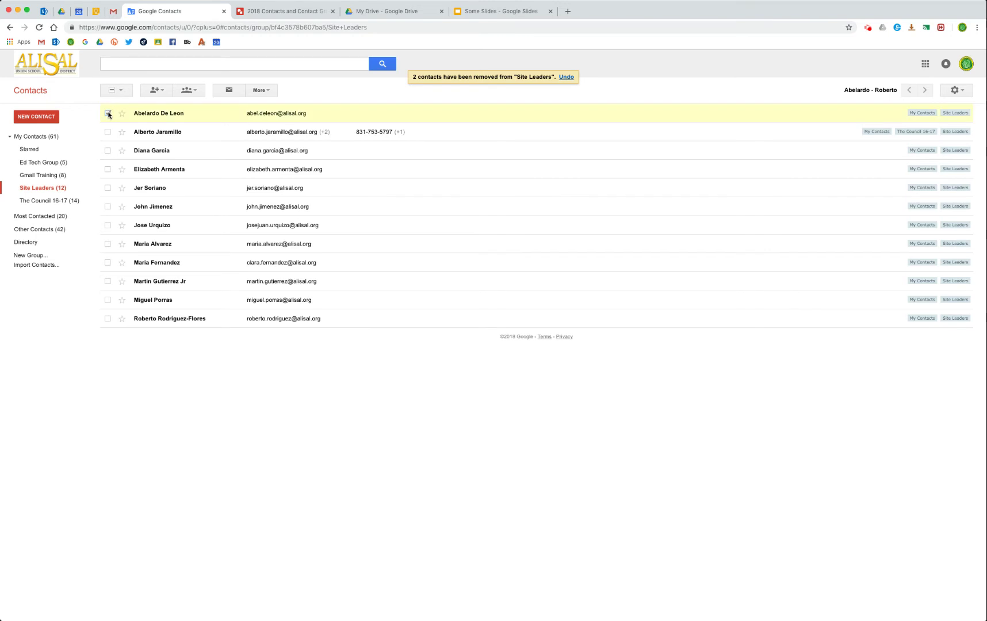
left_click(258, 90)
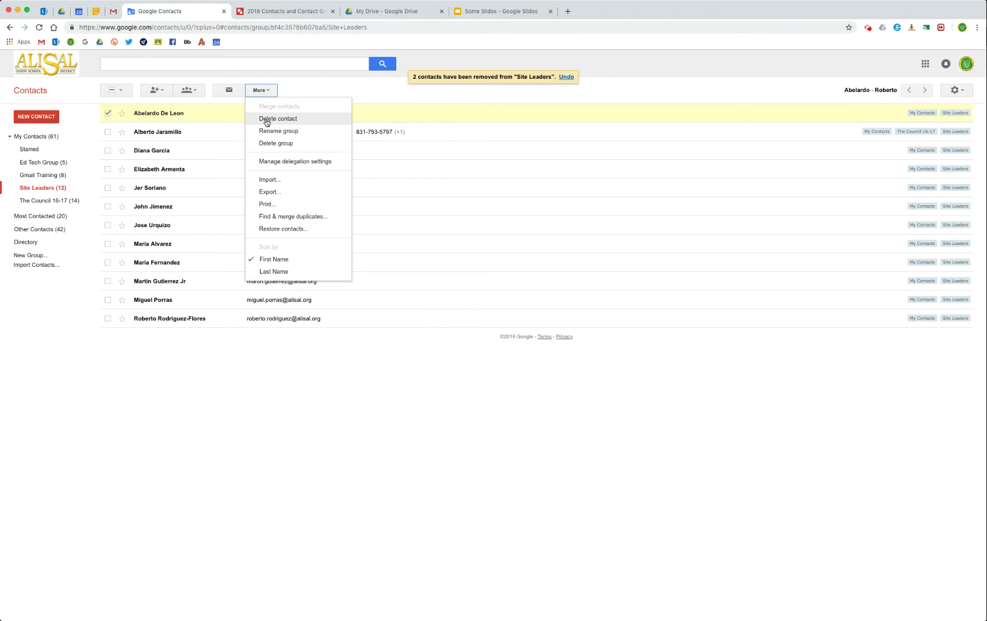
left_click(188, 90)
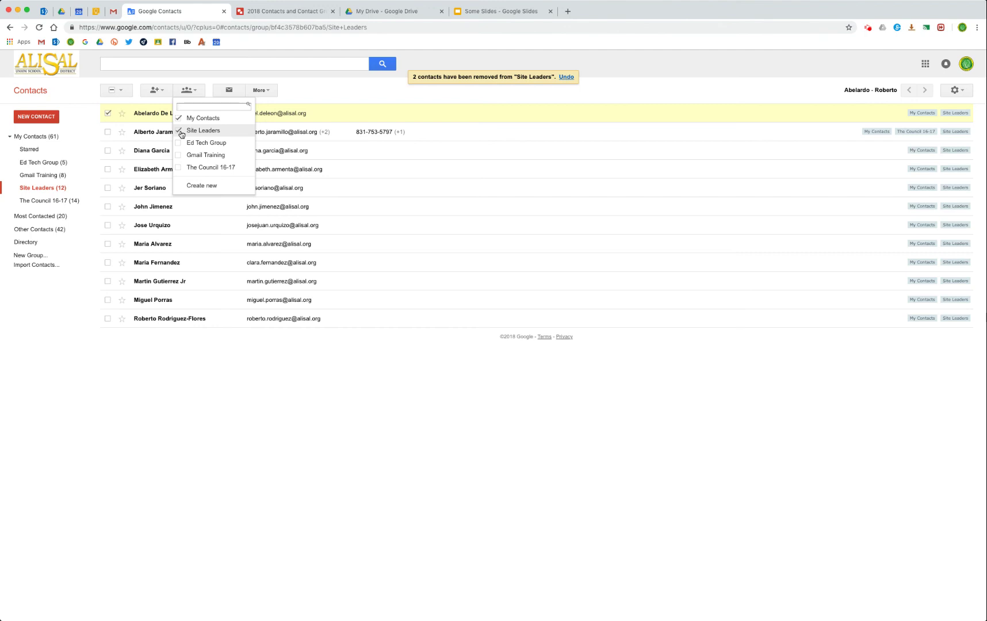
left_click(247, 397)
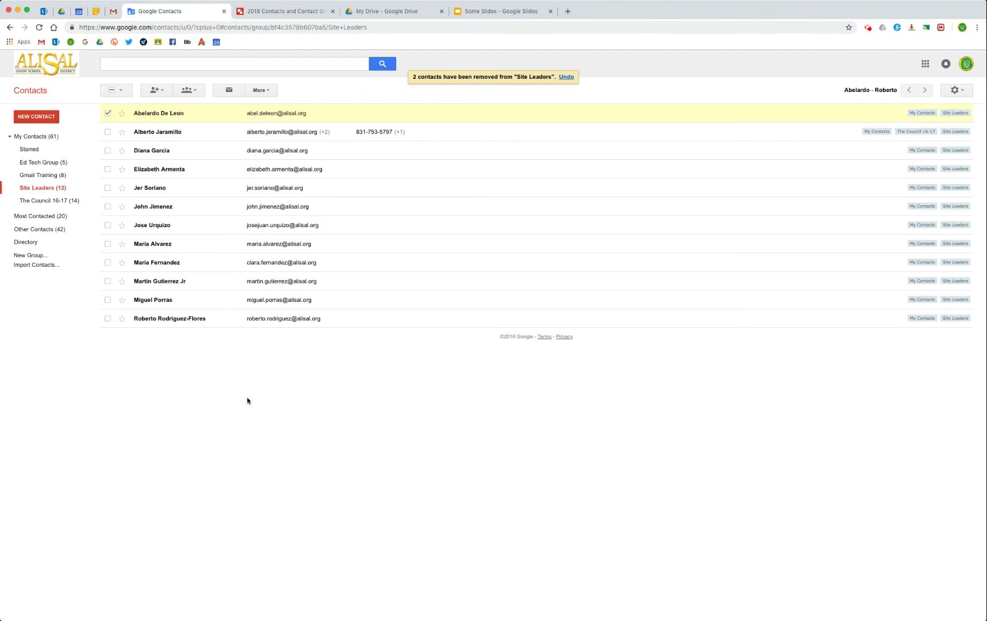